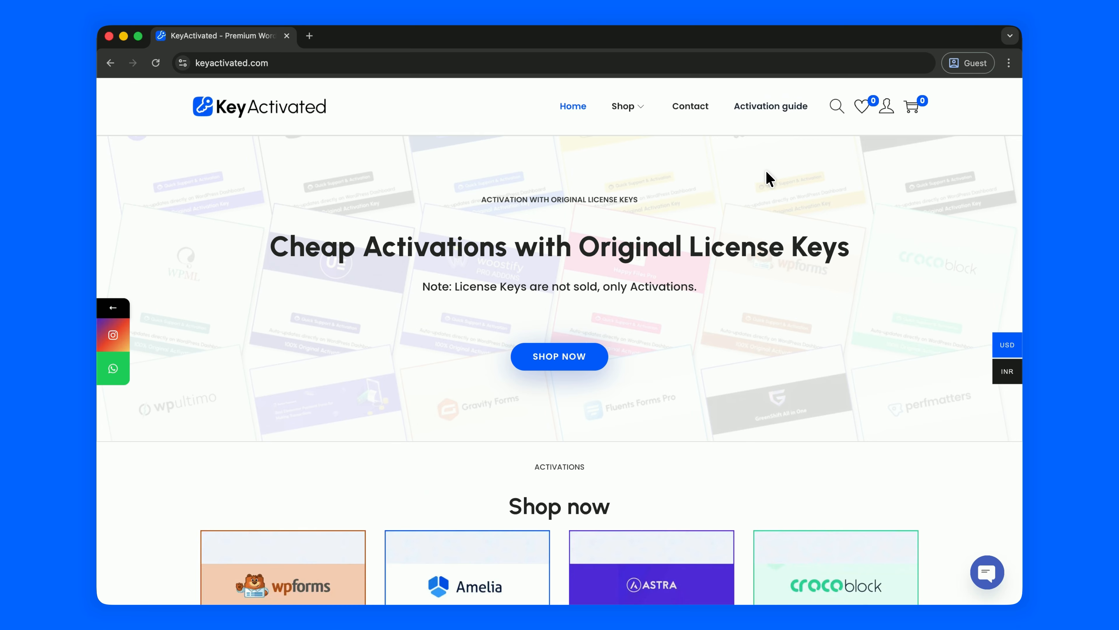
Search the store for 'as' and add the Astra Pro 1 Domain Activation ($7) to the cart.
left_click(836, 110)
type("as")
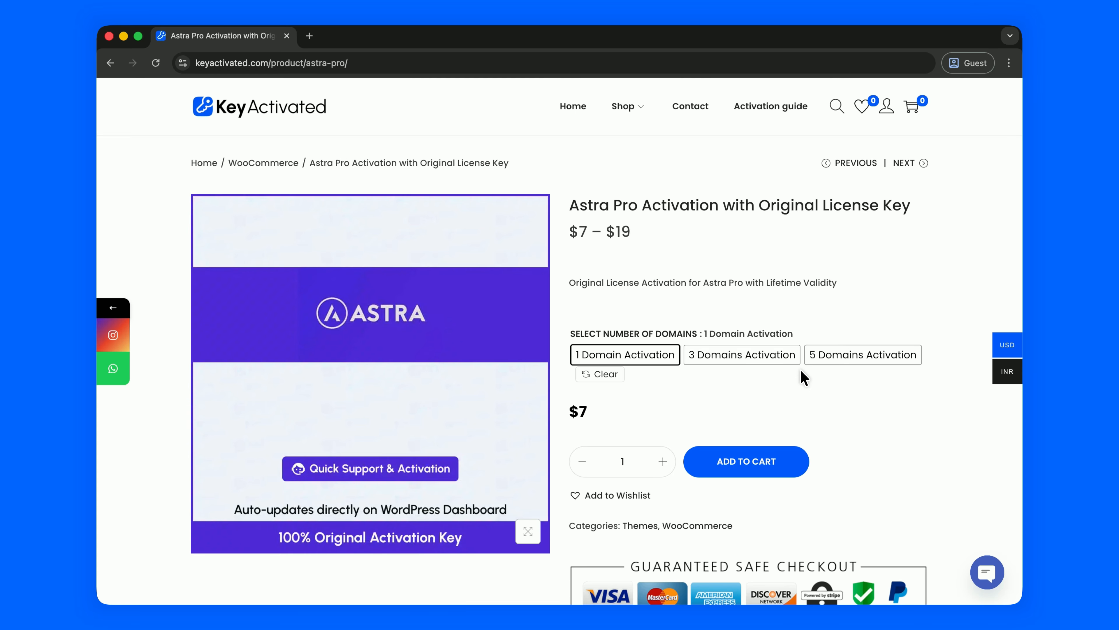
left_click(746, 459)
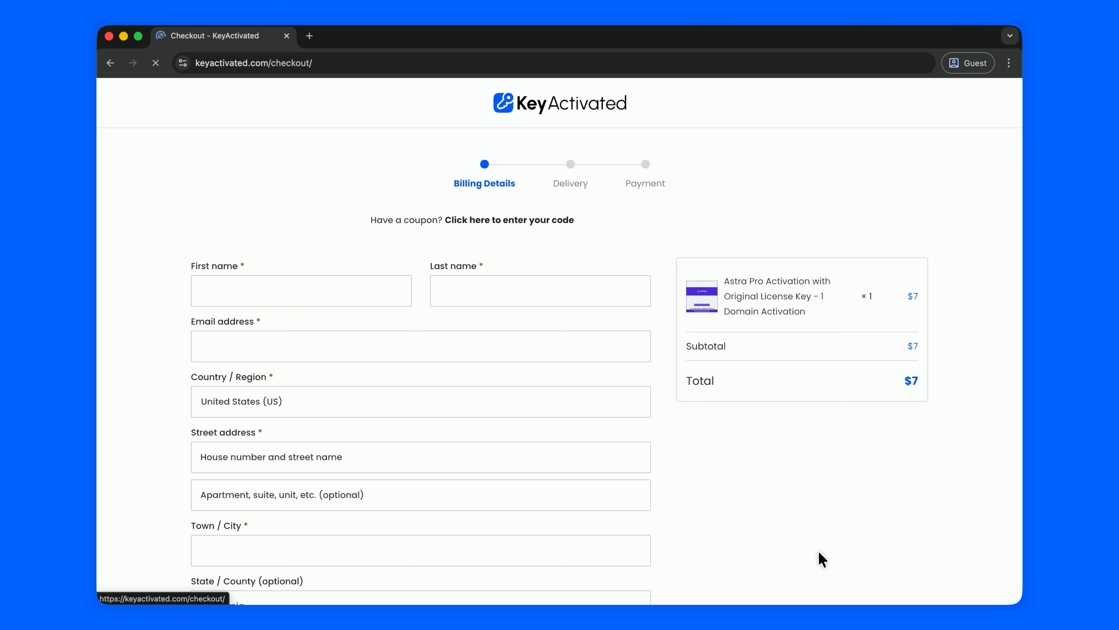
Scroll the checkout to the optional 'Access to your WordPress site' box.
scroll(691, 436, "down", 6)
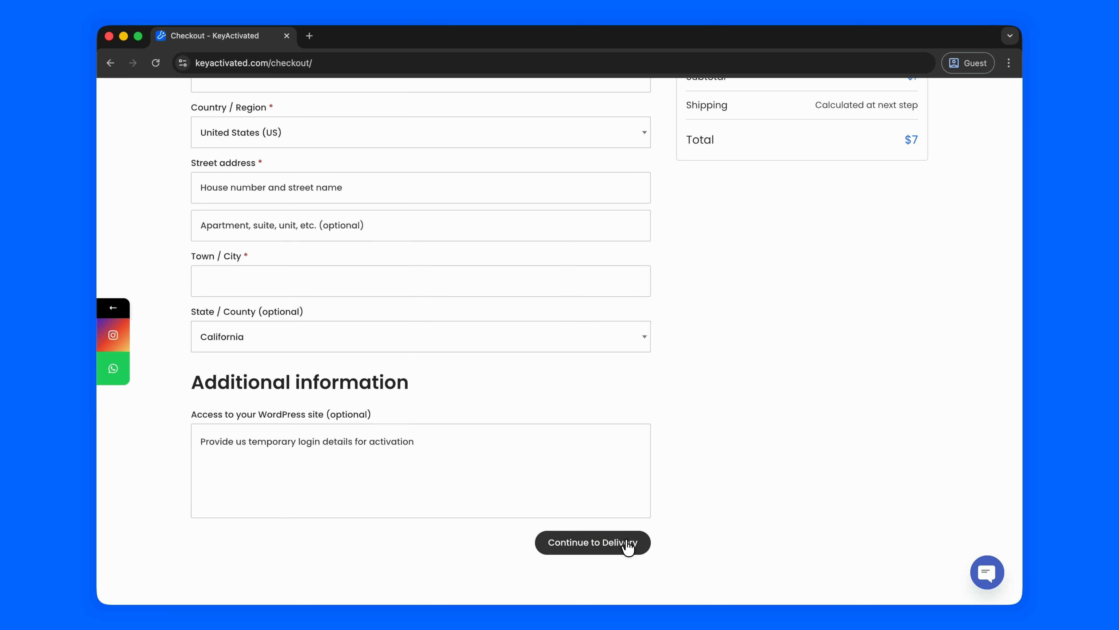
scroll(681, 381, "up", 6)
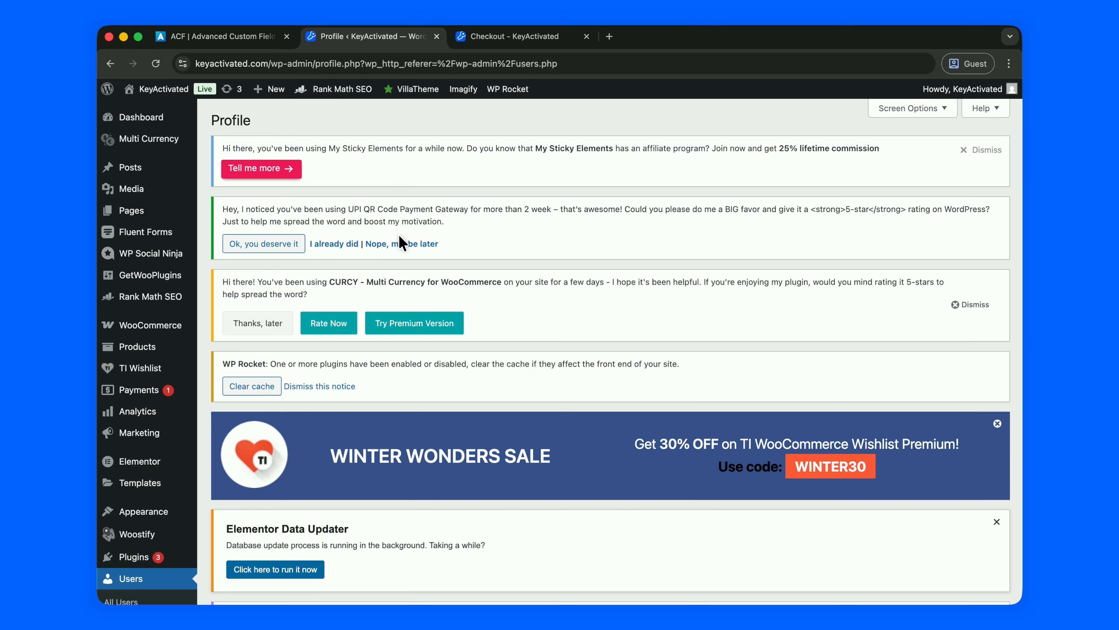
Search the plugins for Advanced Access Manager, confirm it is active, and open the AAM page.
scroll(401, 242, "down", 7)
mouse_move(166, 361)
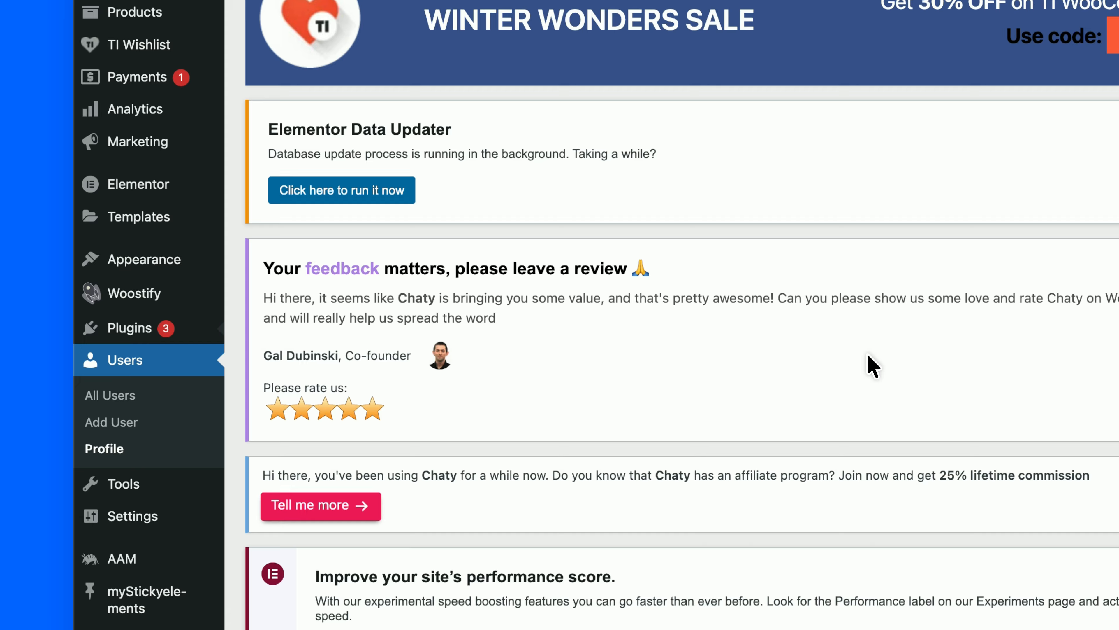
scroll(858, 354, "down", 9)
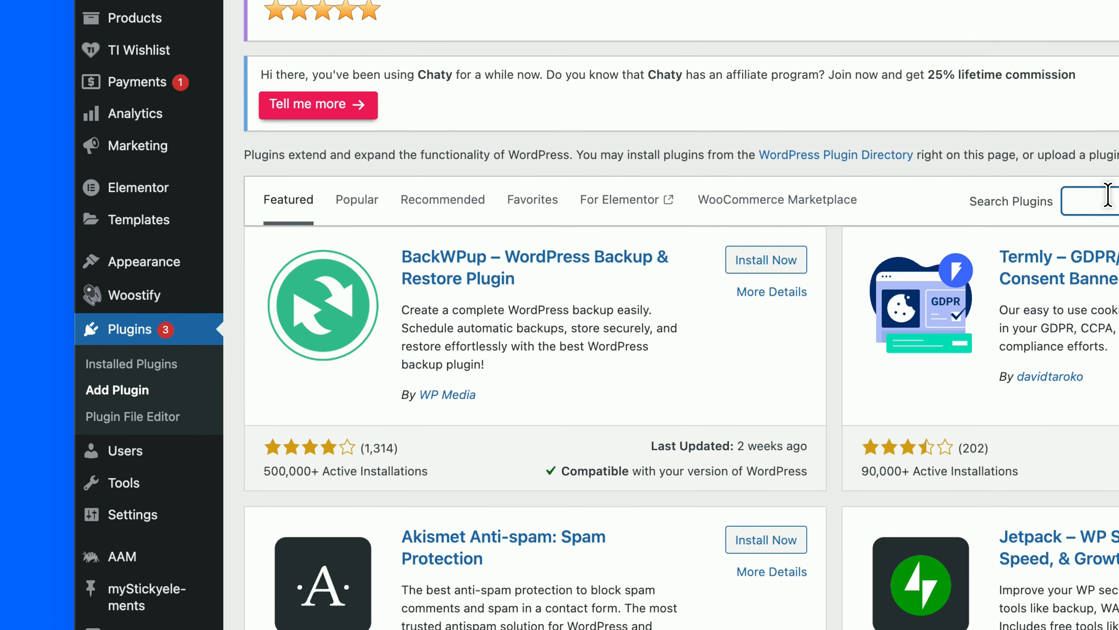
type("adm")
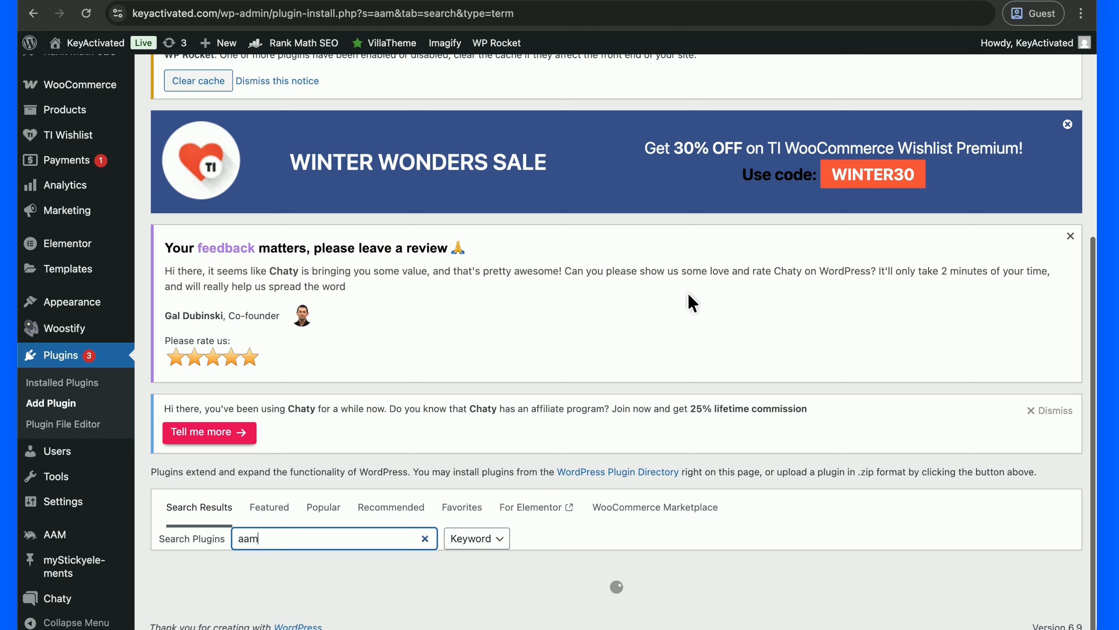
scroll(689, 291, "down", 5)
scroll(689, 292, "down", 1)
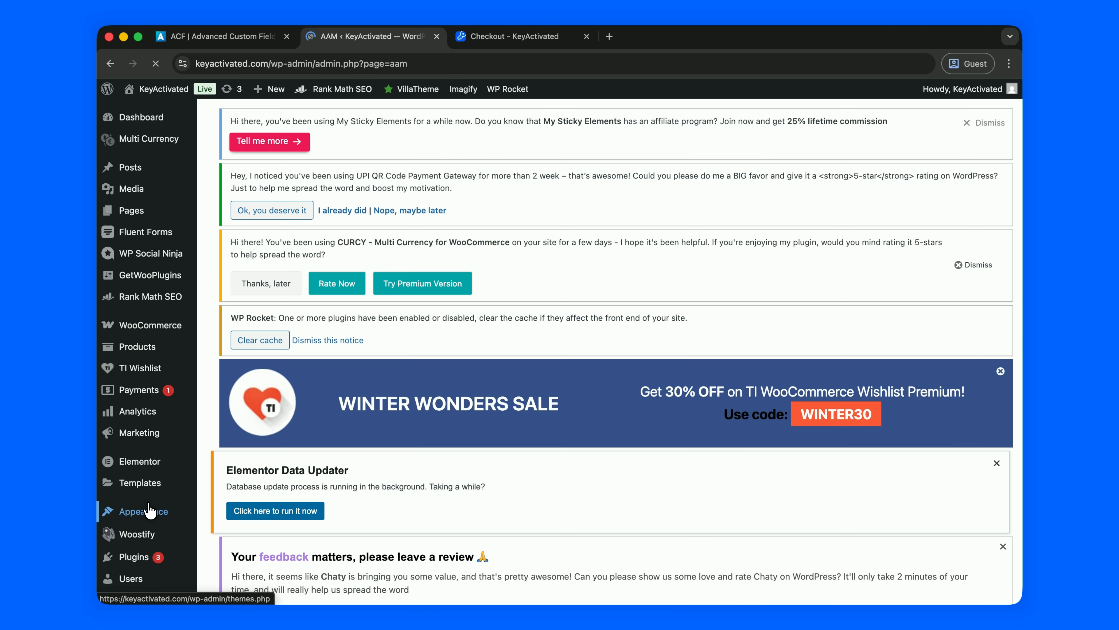
Fill the Add User form with username 'Temp', an e-mail, a generated password and the Administrator role.
scroll(263, 362, "down", 15)
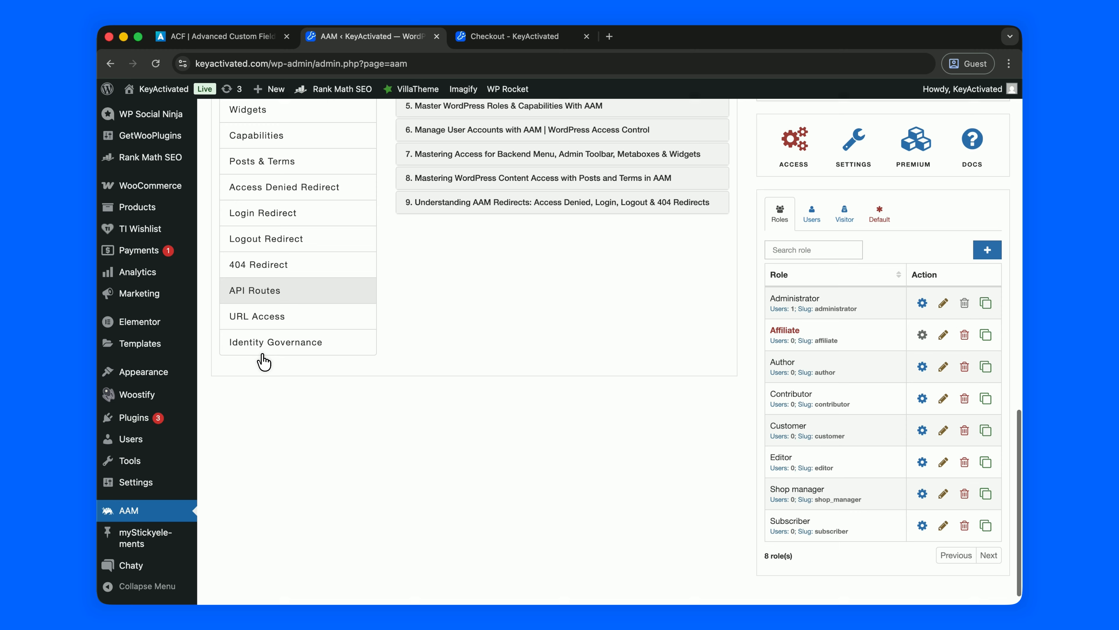
scroll(320, 212, "down", 1)
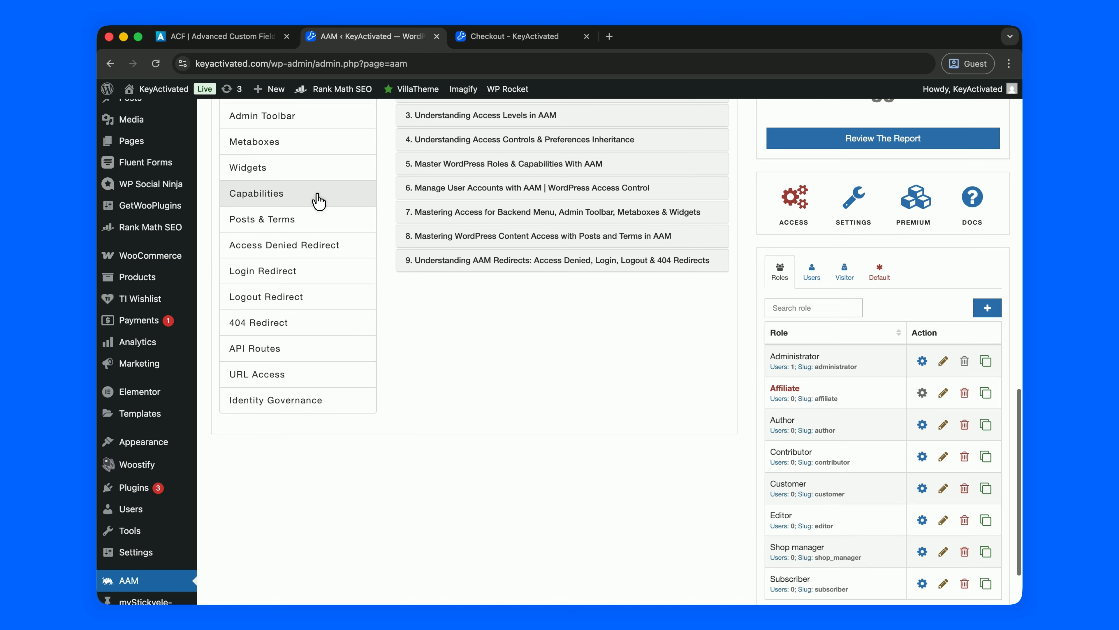
mouse_move(141, 511)
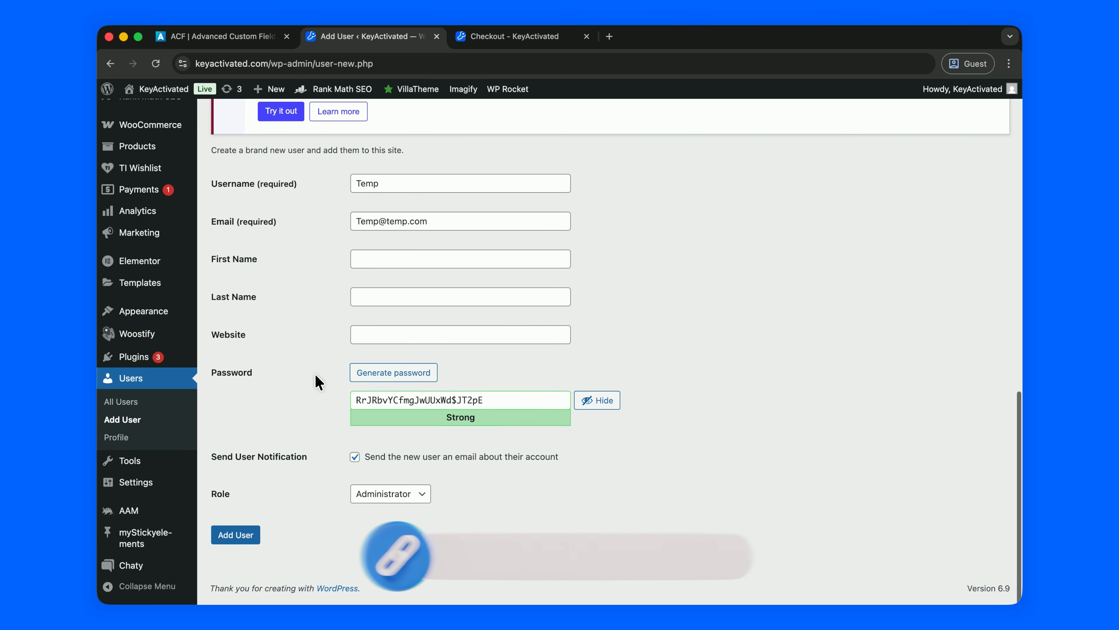
Replace the generated password with a custom one, keep the Administrator role, and add the user.
left_click(392, 405)
triple_click(404, 405)
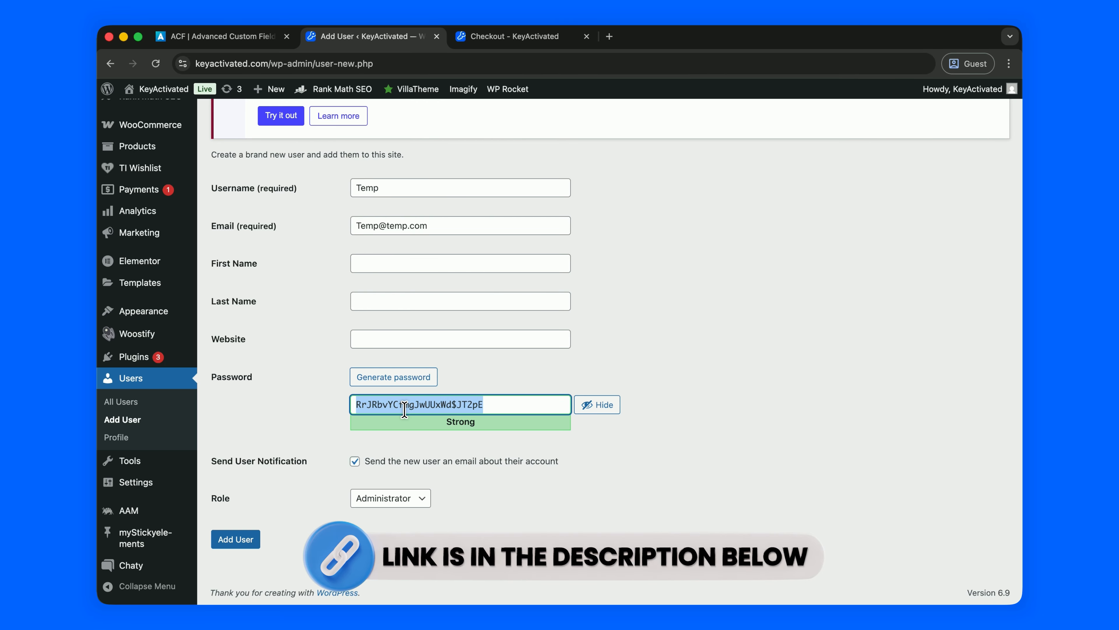
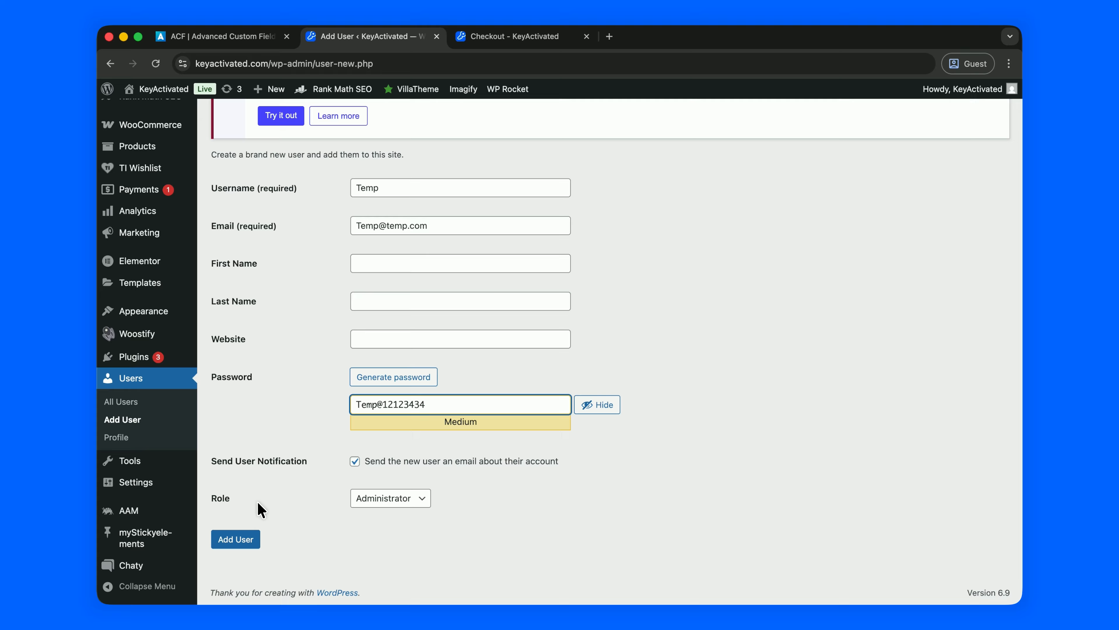
left_click(397, 498)
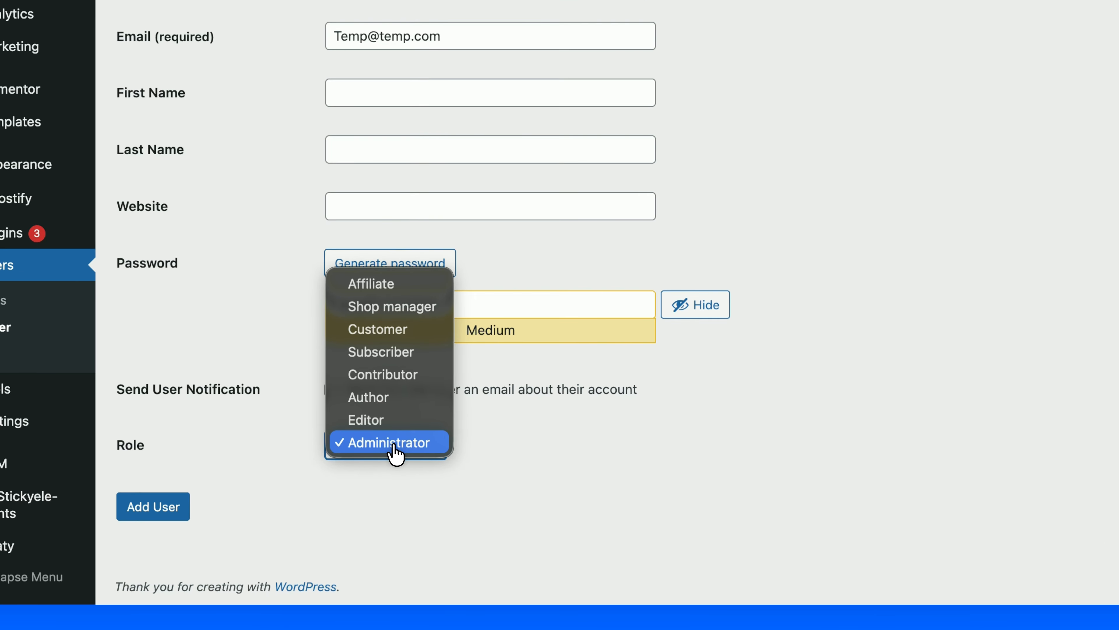
left_click(387, 502)
left_click(148, 507)
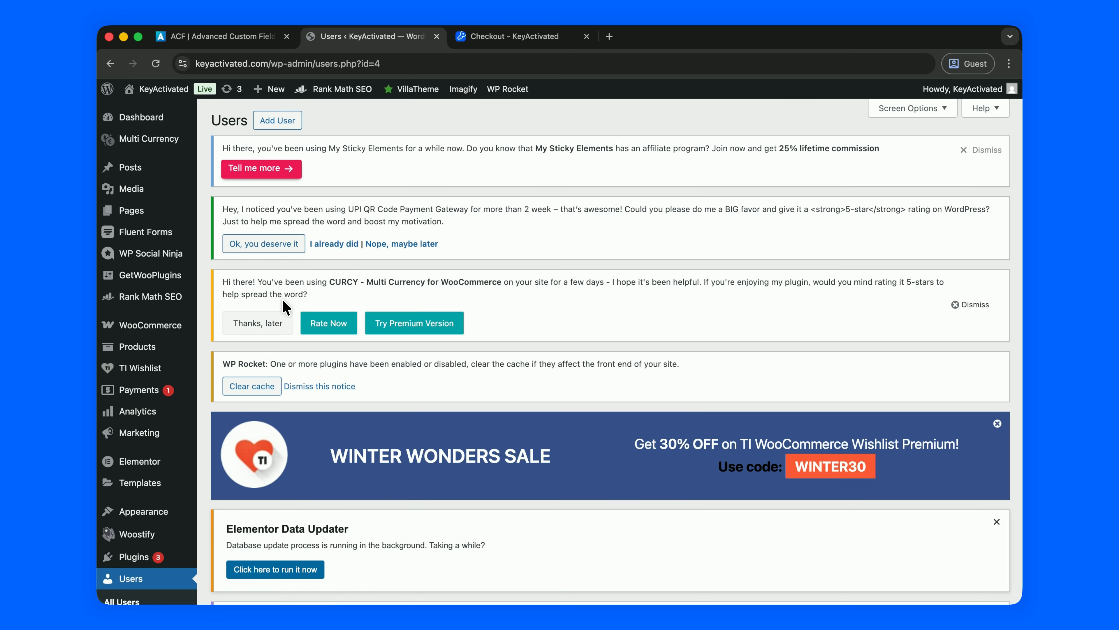
In AAM, switch to the Users list and manage access for the temporary user.
scroll(285, 306, "down", 10)
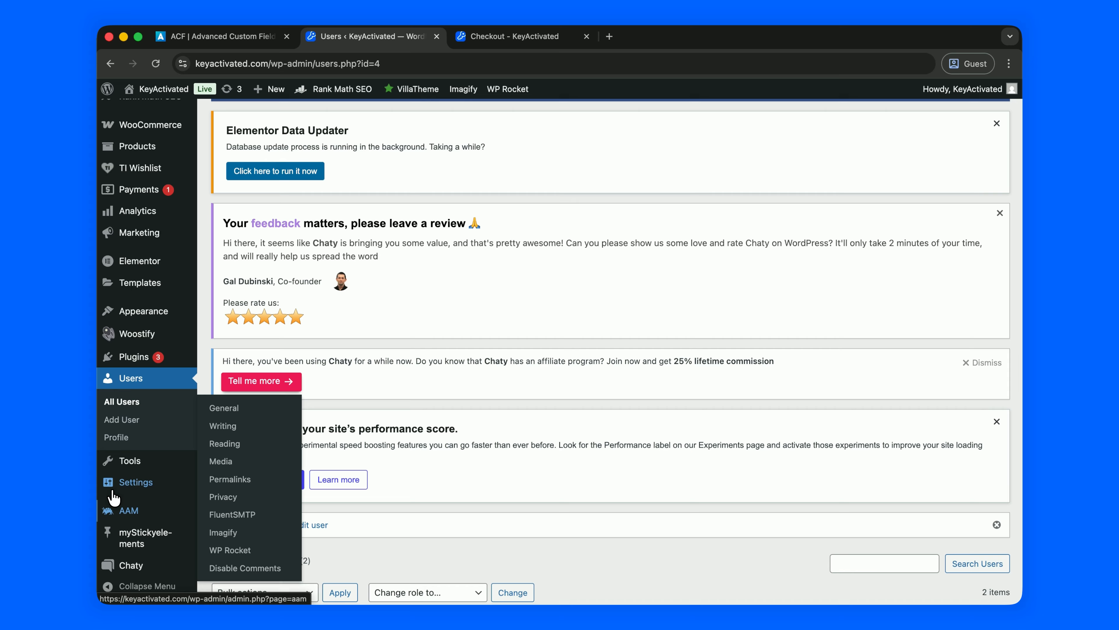
left_click(128, 513)
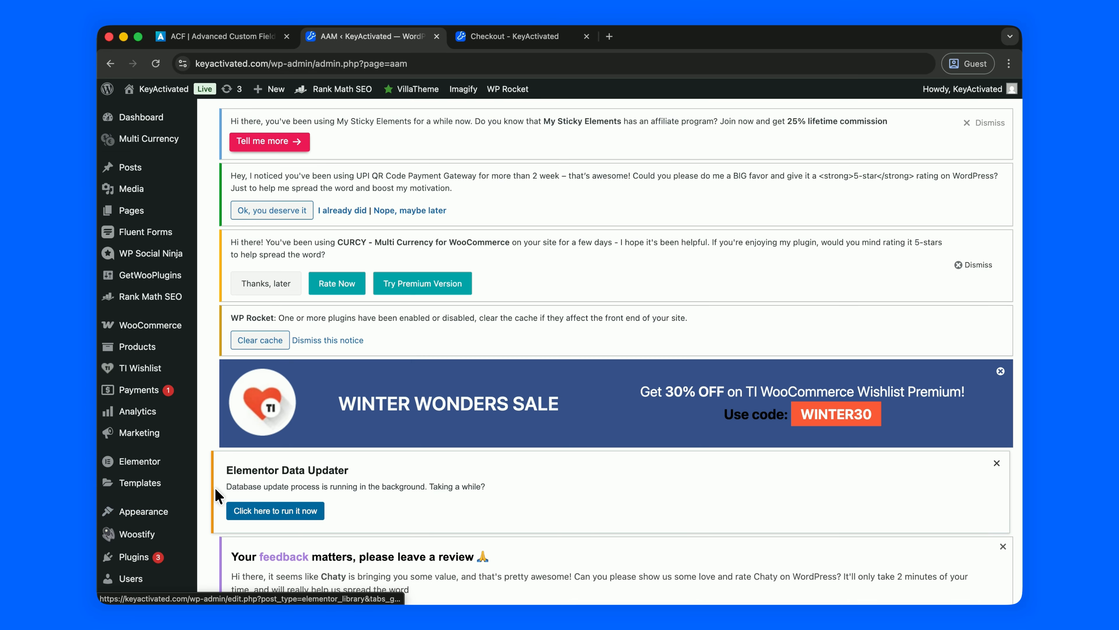
scroll(426, 442, "down", 15)
scroll(425, 442, "down", 6)
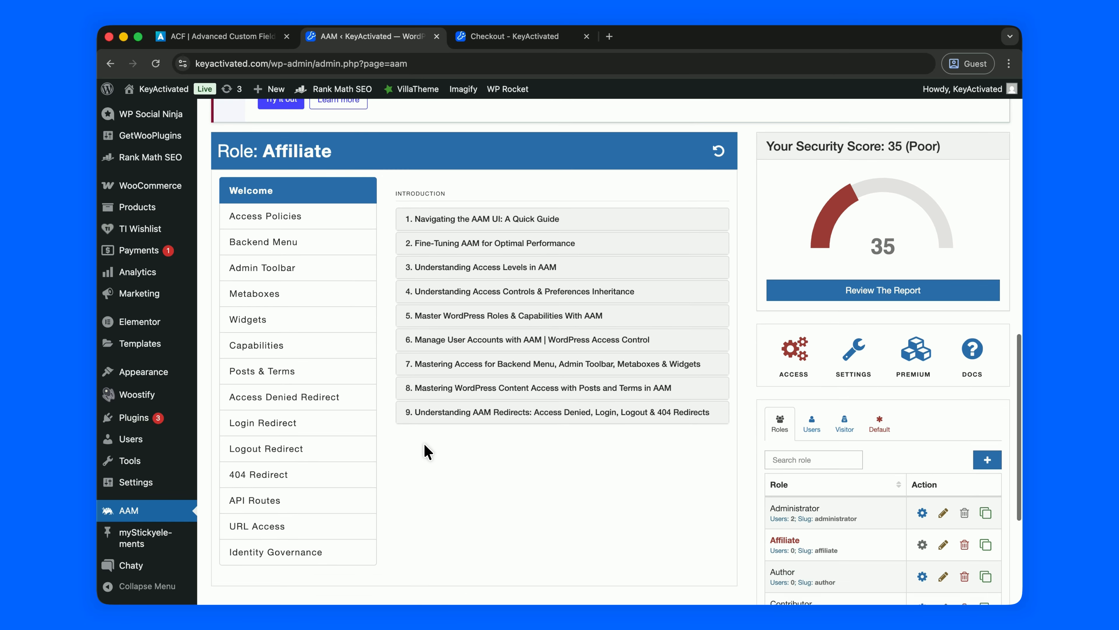
left_click(812, 289)
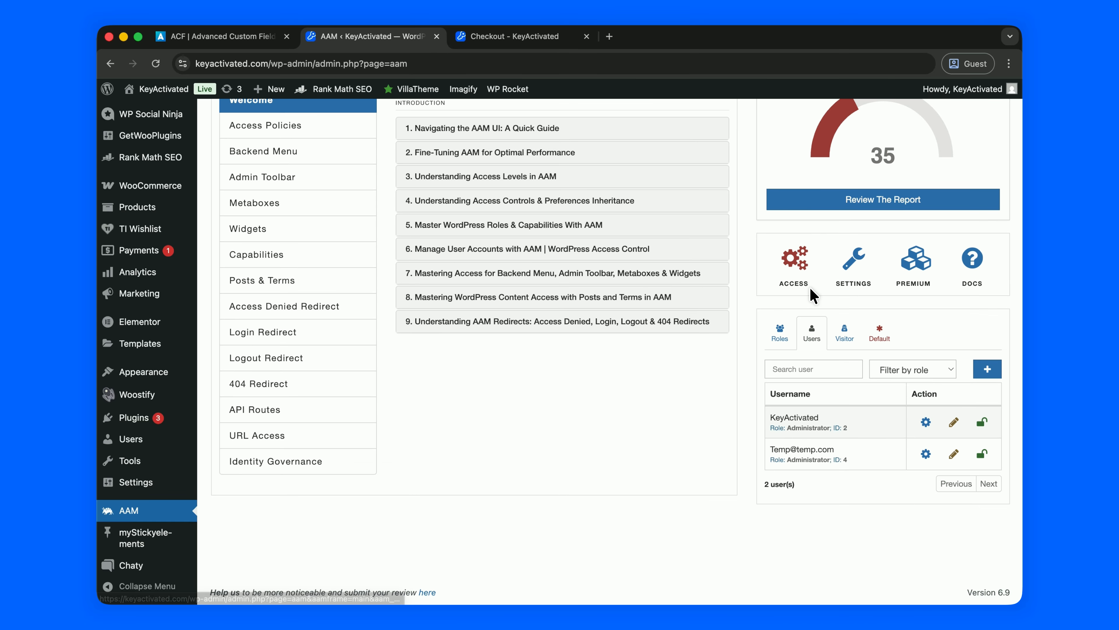
left_click(926, 456)
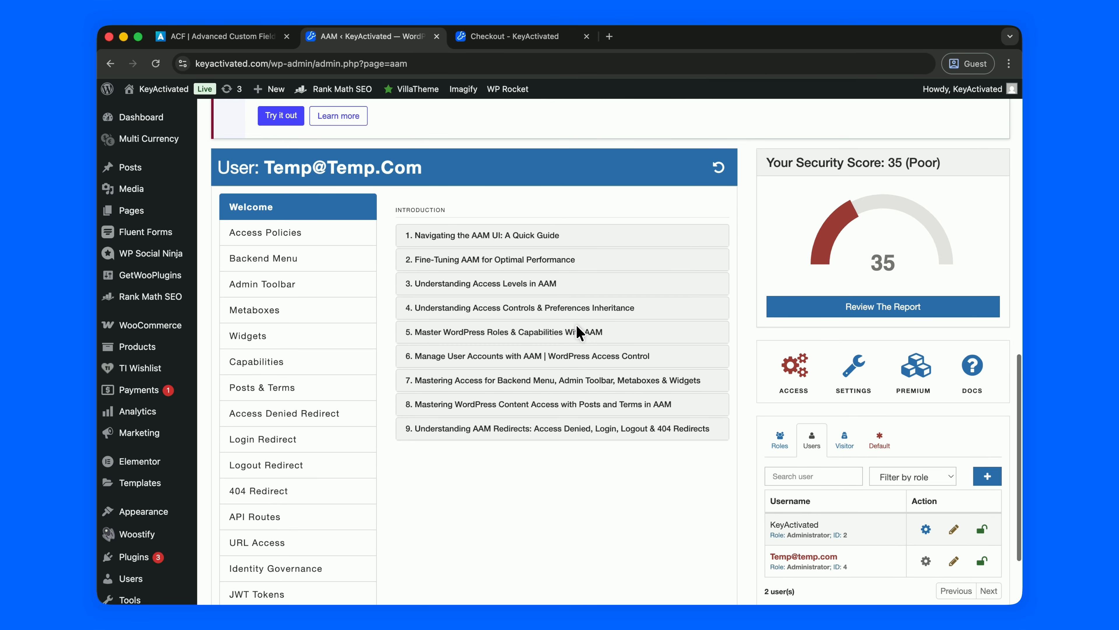
Show that user's Backend Menu settings and scroll through the listed admin menu items.
left_click(316, 263)
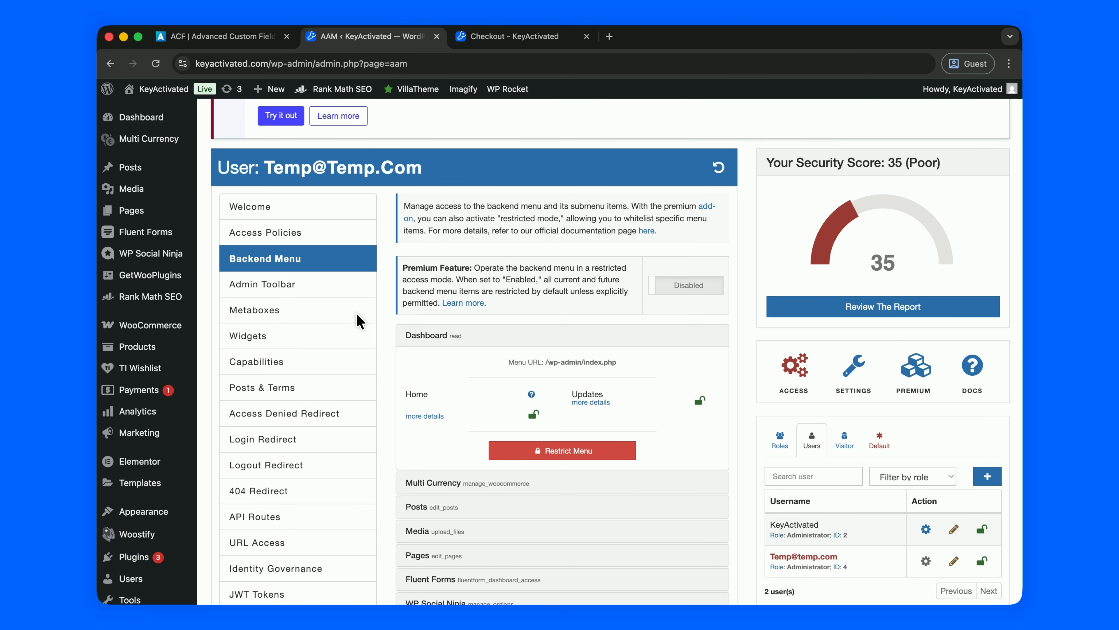
scroll(360, 320, "down", 5)
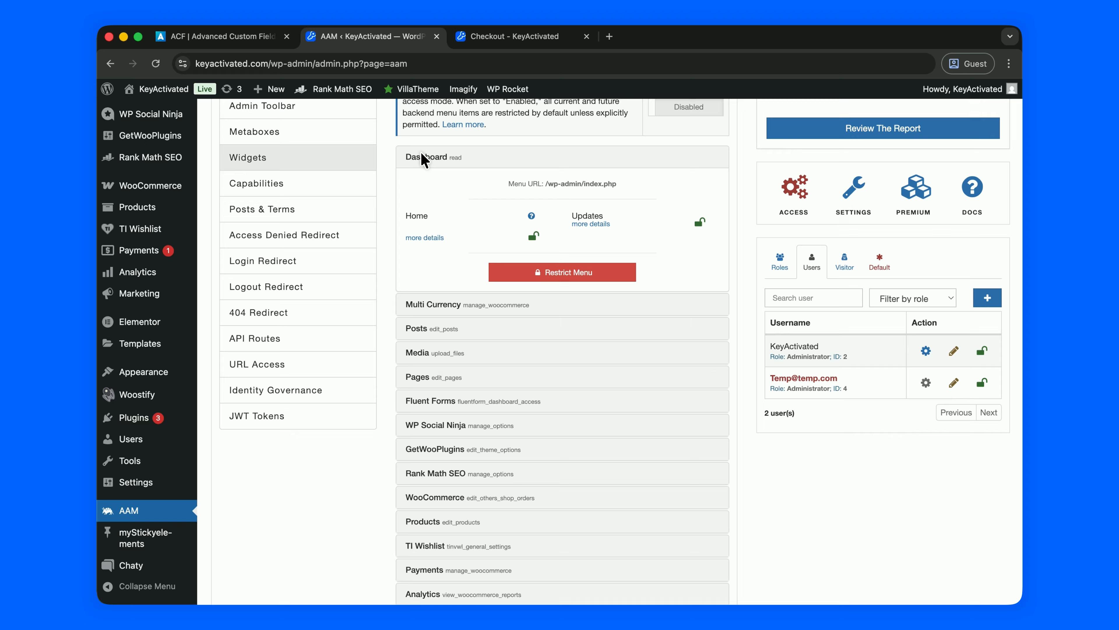
scroll(132, 141, "up", 5)
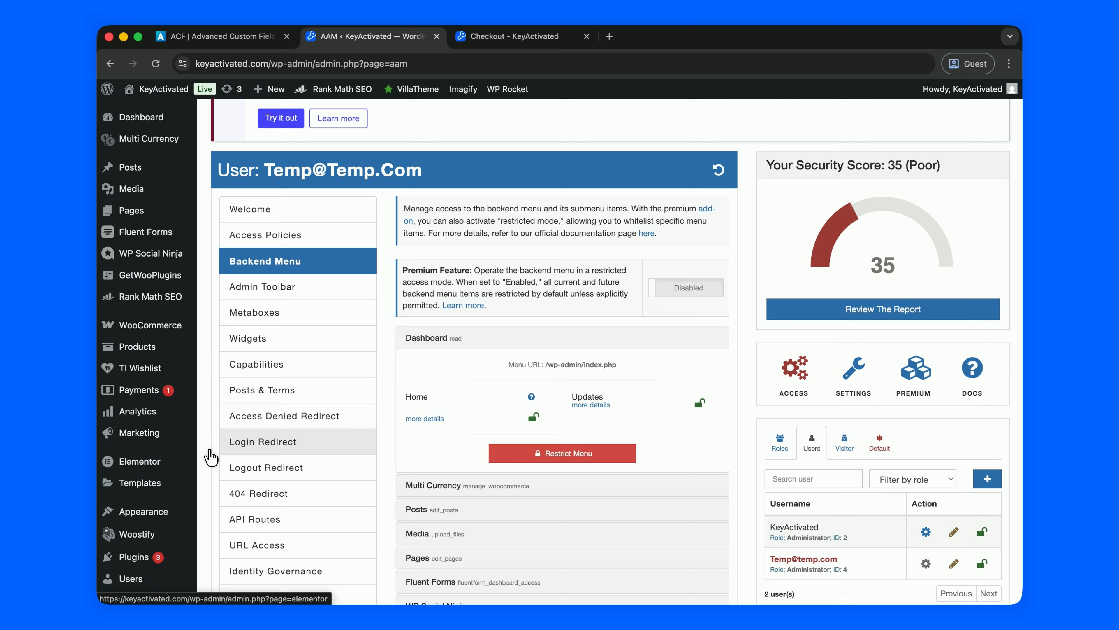
scroll(372, 450, "down", 5)
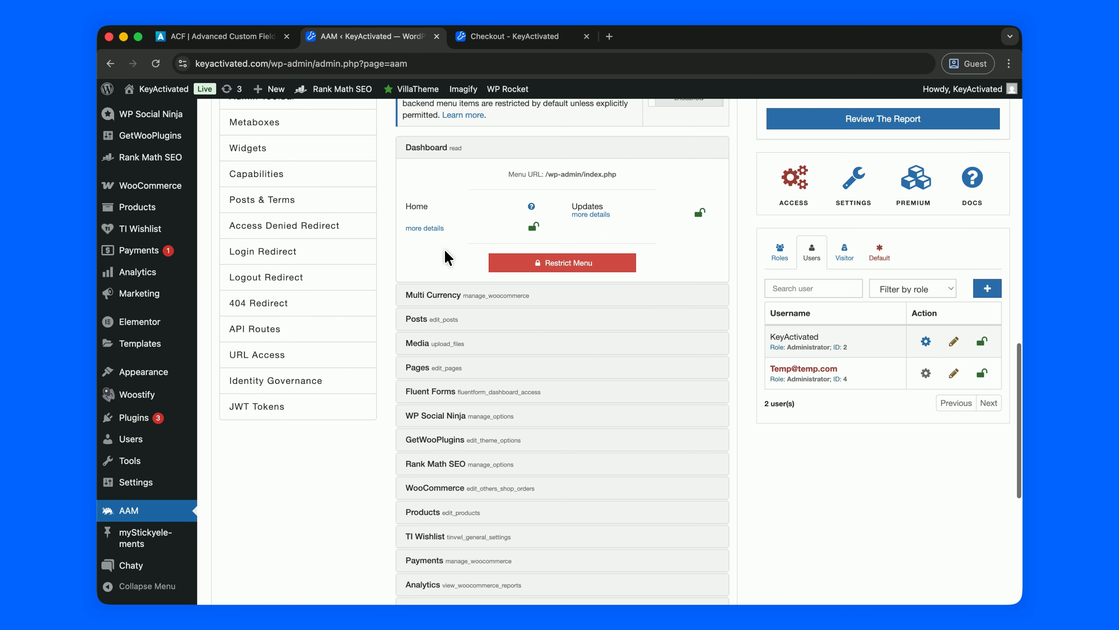
scroll(471, 342, "down", 2)
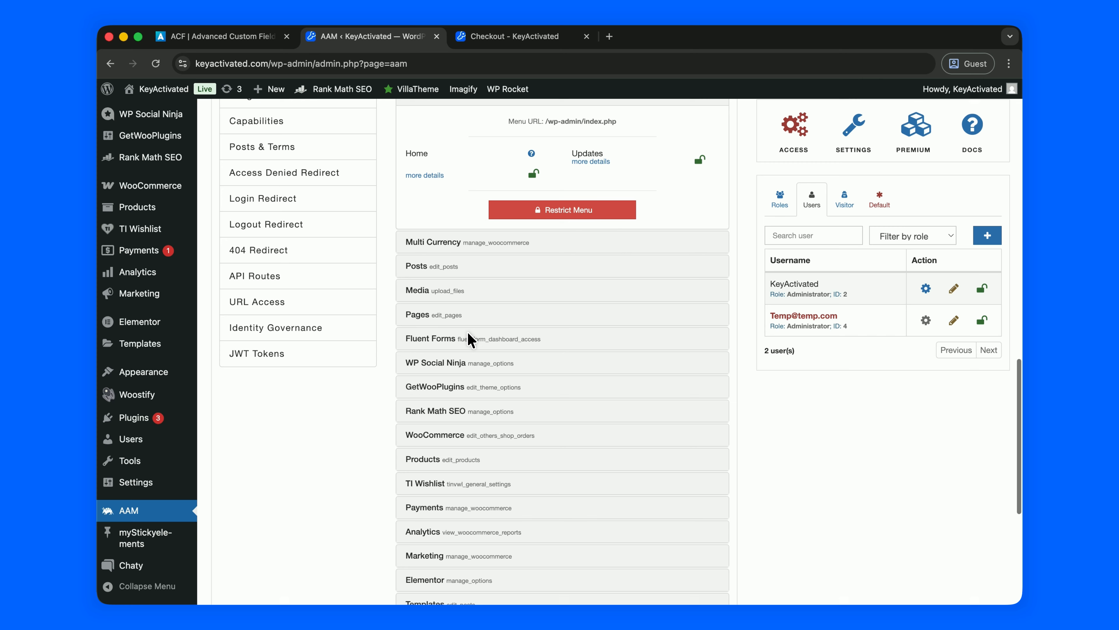
scroll(471, 341, "down", 4)
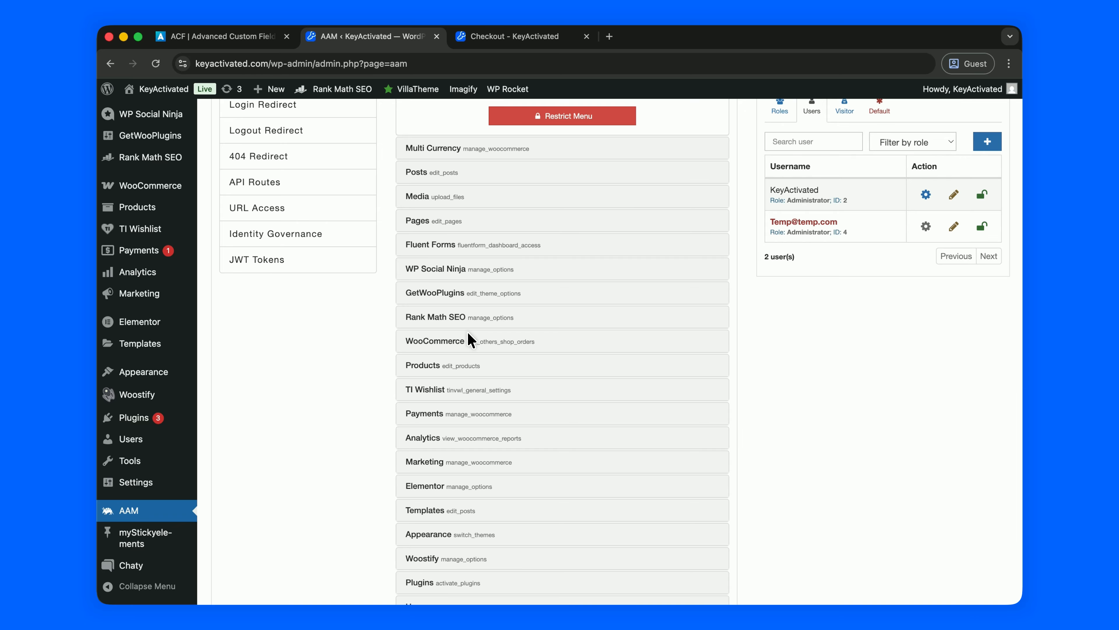
scroll(469, 337, "down", 3)
mouse_move(134, 417)
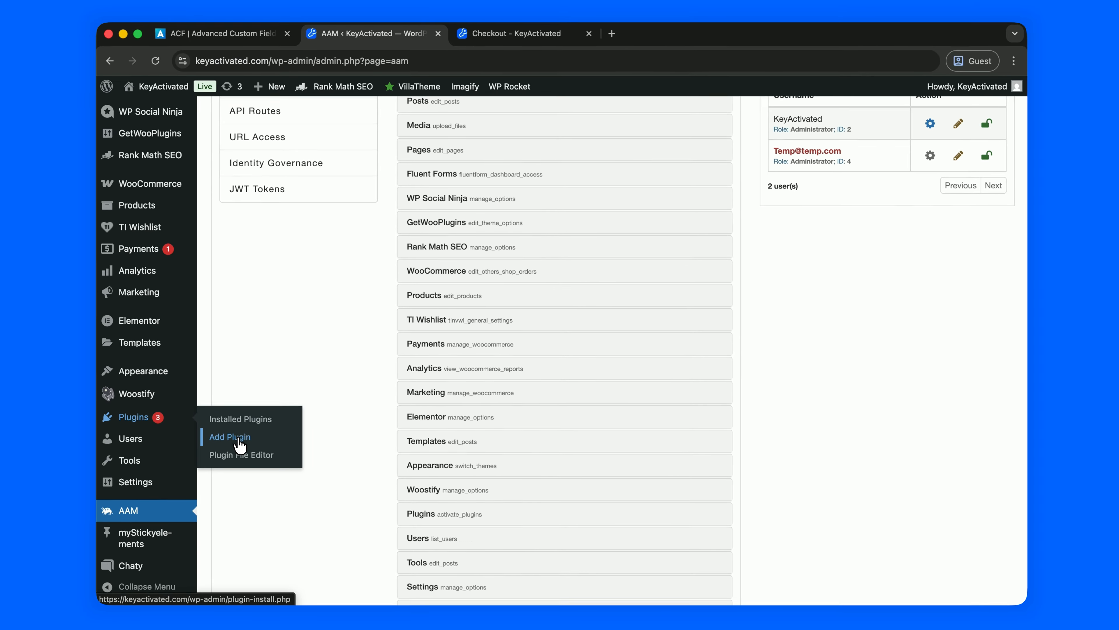
scroll(269, 326, "up", 3)
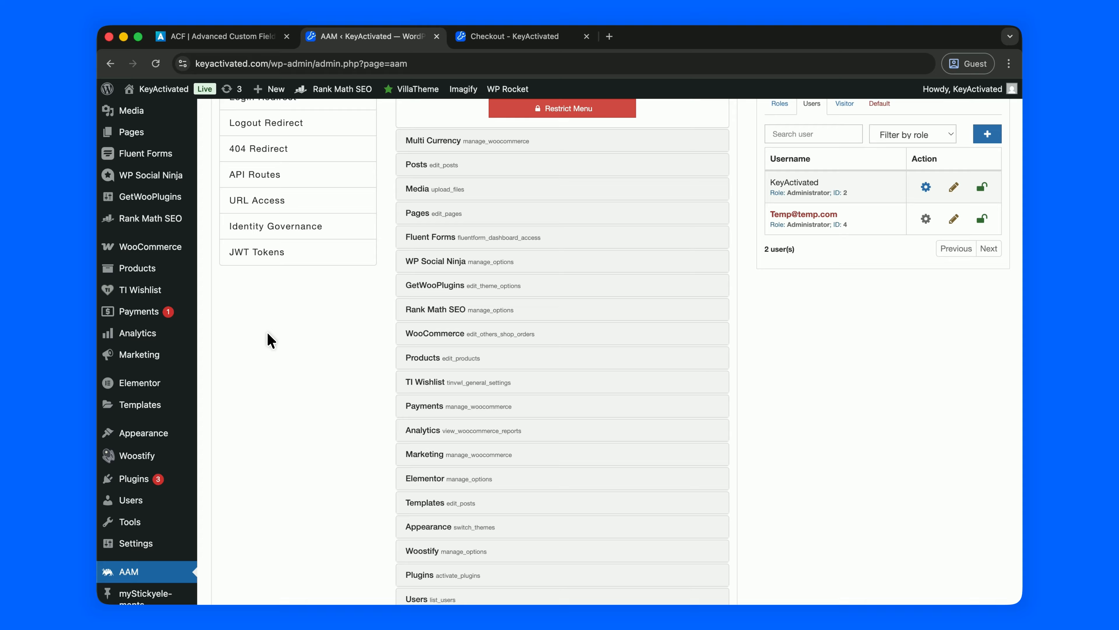
mouse_move(146, 434)
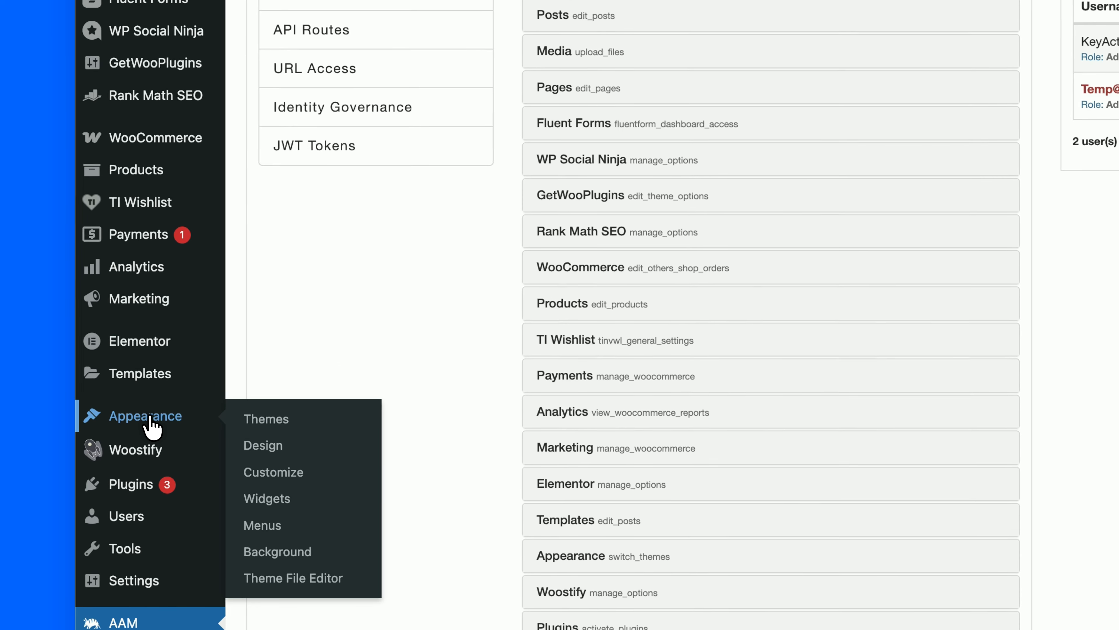
Restrict the Dashboard, Multi Currency and Posts menus for the Temp user.
scroll(392, 312, "up", 10)
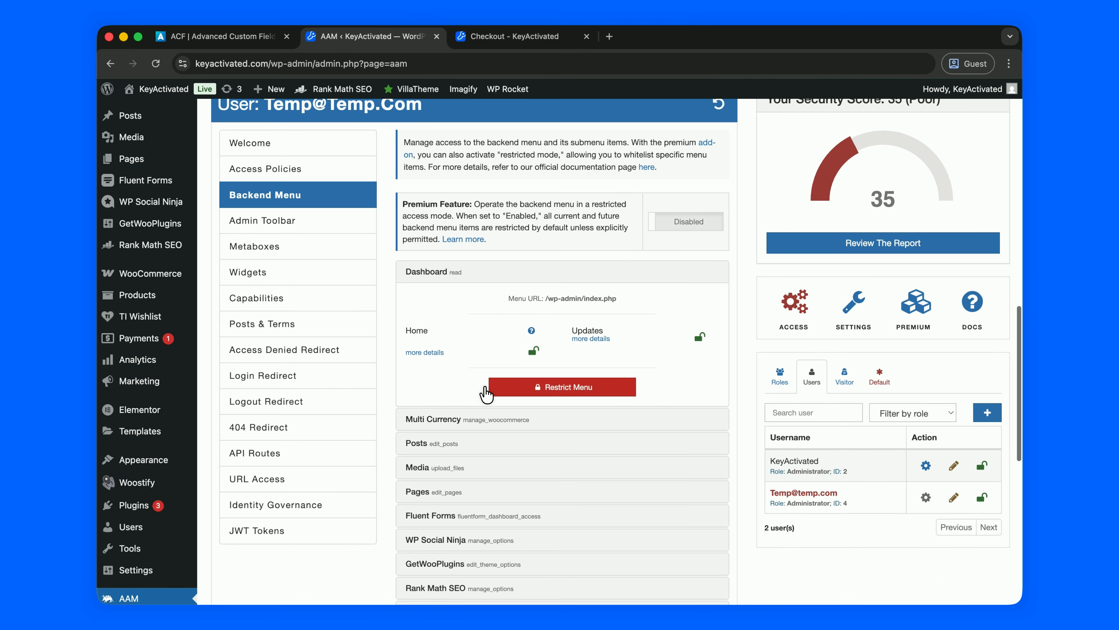
left_click(757, 430)
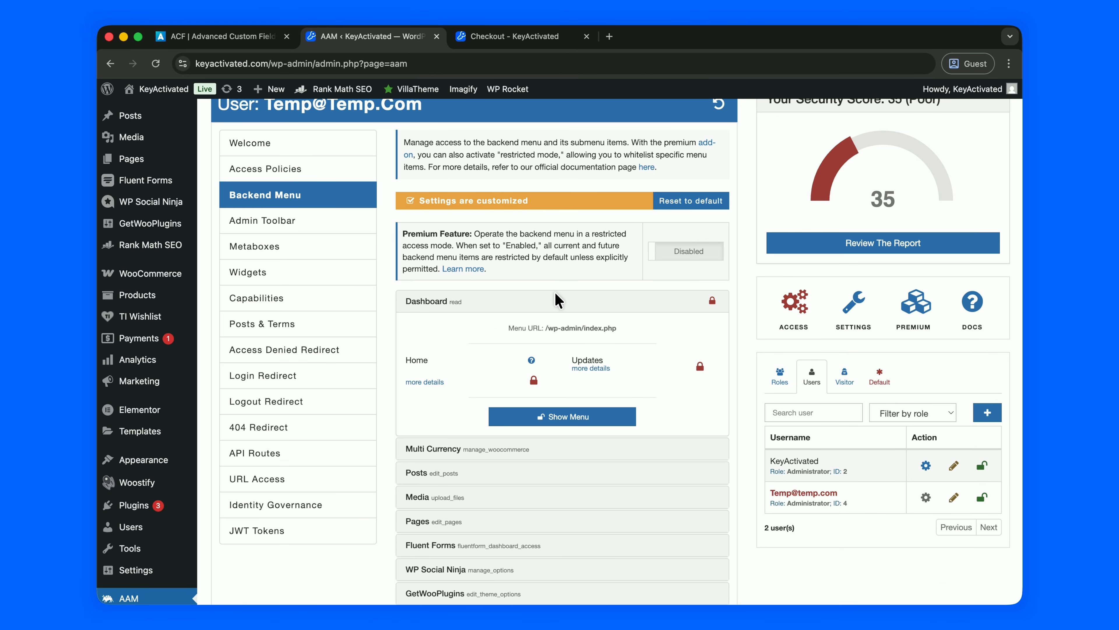
left_click(547, 303)
left_click(532, 325)
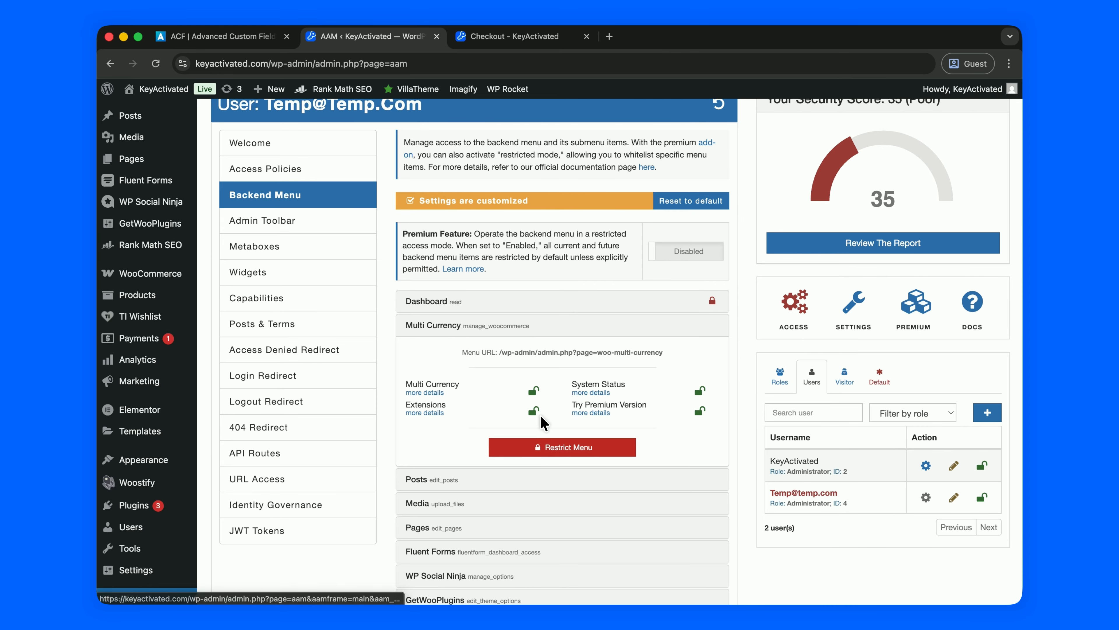
left_click(545, 448)
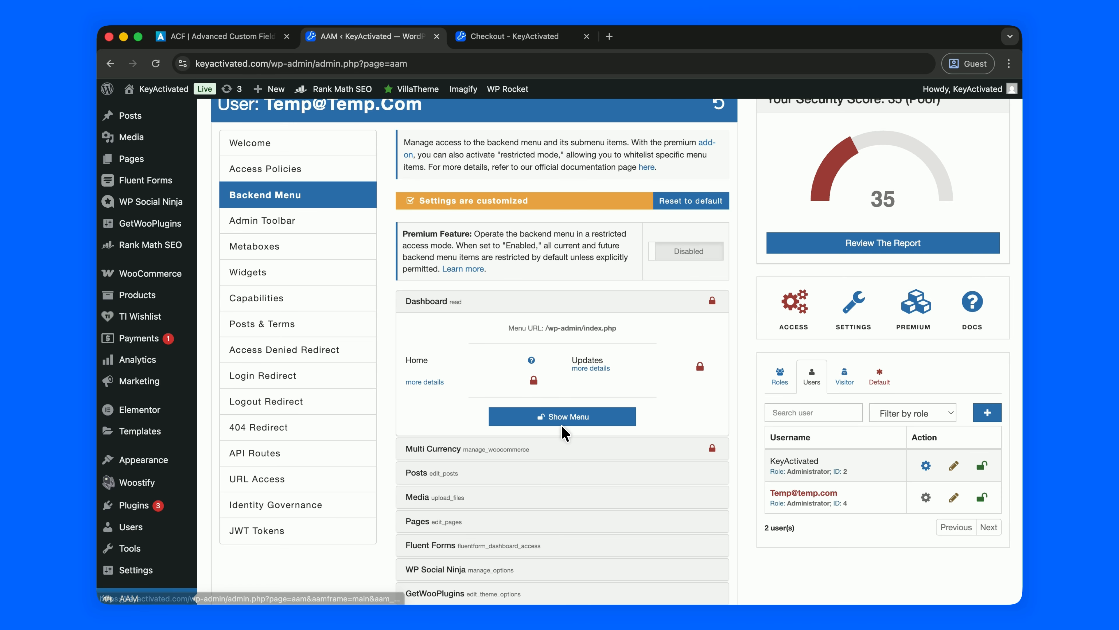
left_click(557, 447)
left_click(567, 303)
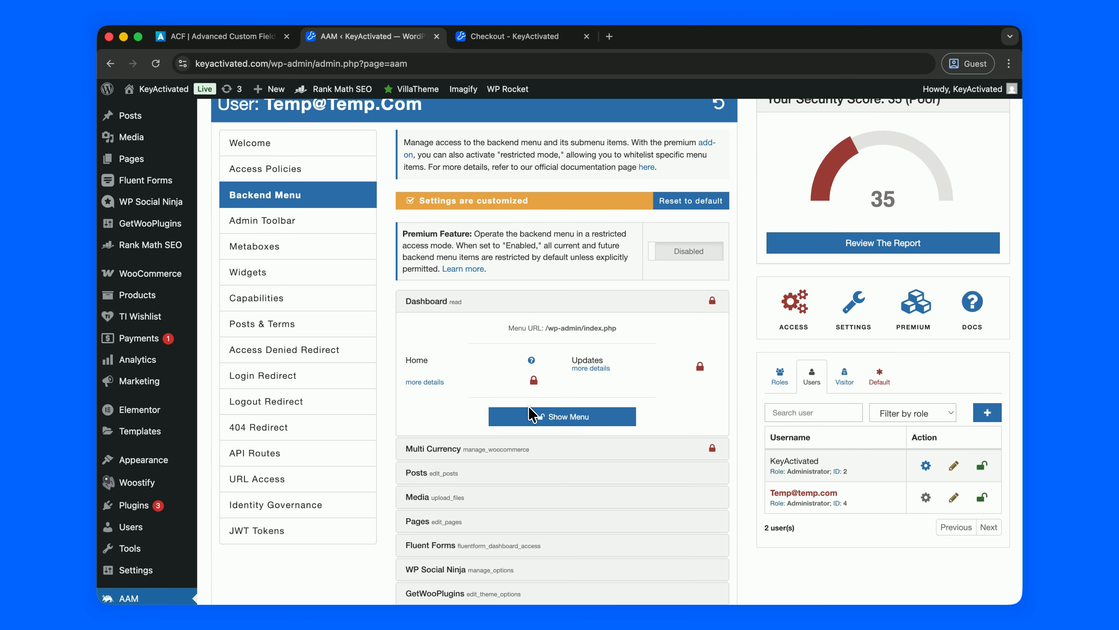
left_click(573, 301)
left_click(564, 349)
left_click(548, 466)
Restrict the Media, Pages, Fluent Forms and WP Social Ninja menus.
scroll(554, 425, "down", 1)
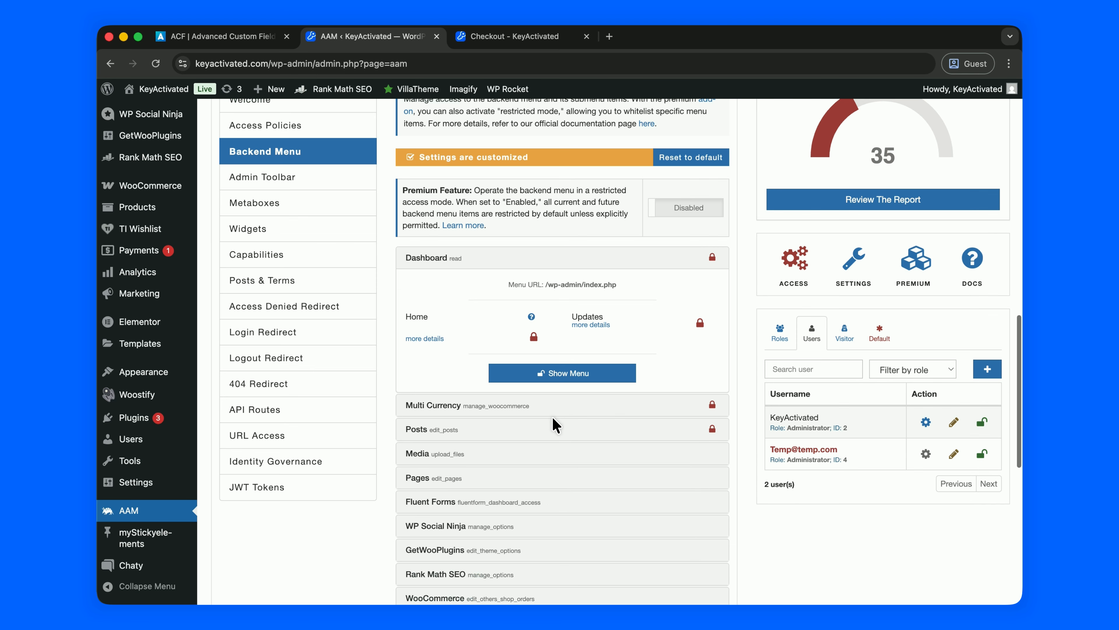
left_click(544, 452)
left_click(563, 452)
scroll(564, 449, "down", 4)
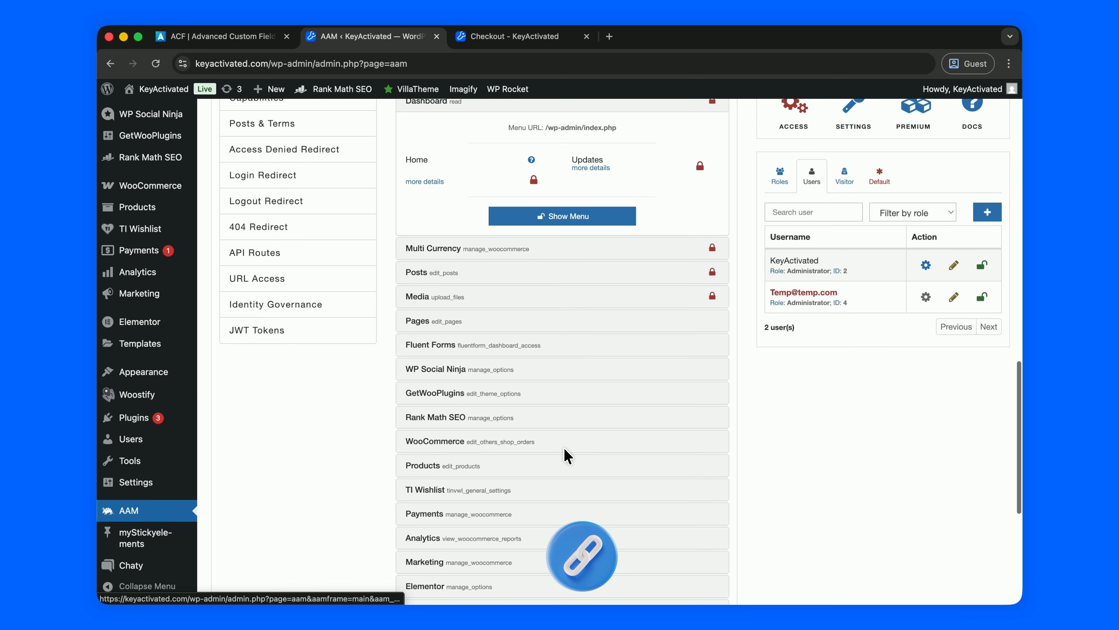
left_click(538, 322)
left_click(537, 325)
left_click(536, 503)
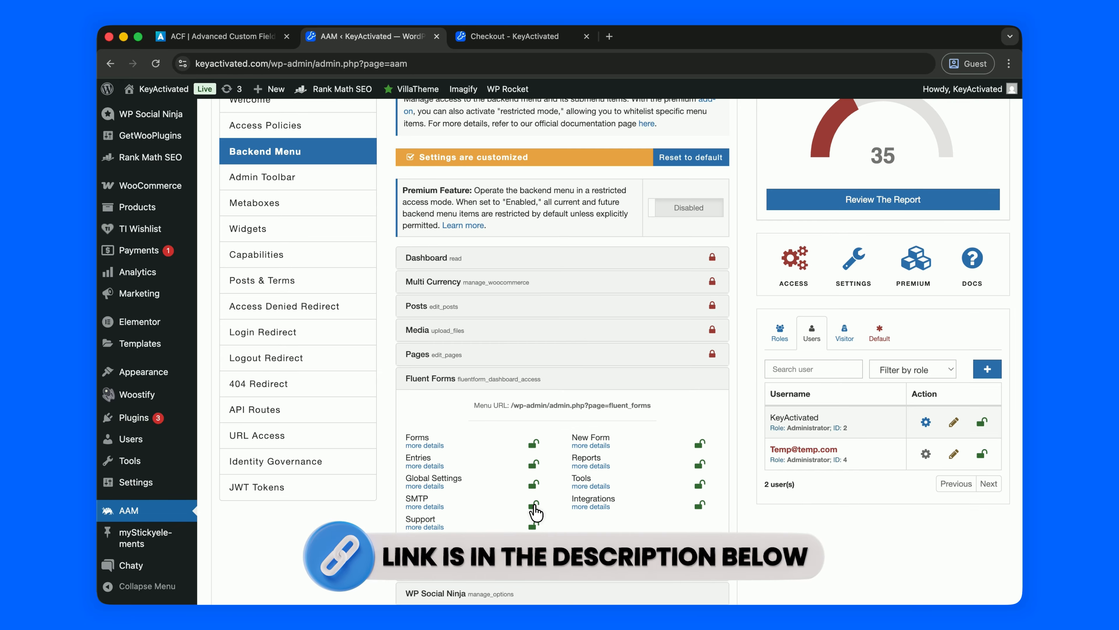
left_click(551, 558)
scroll(566, 487, "down", 5)
left_click(537, 294)
left_click(544, 402)
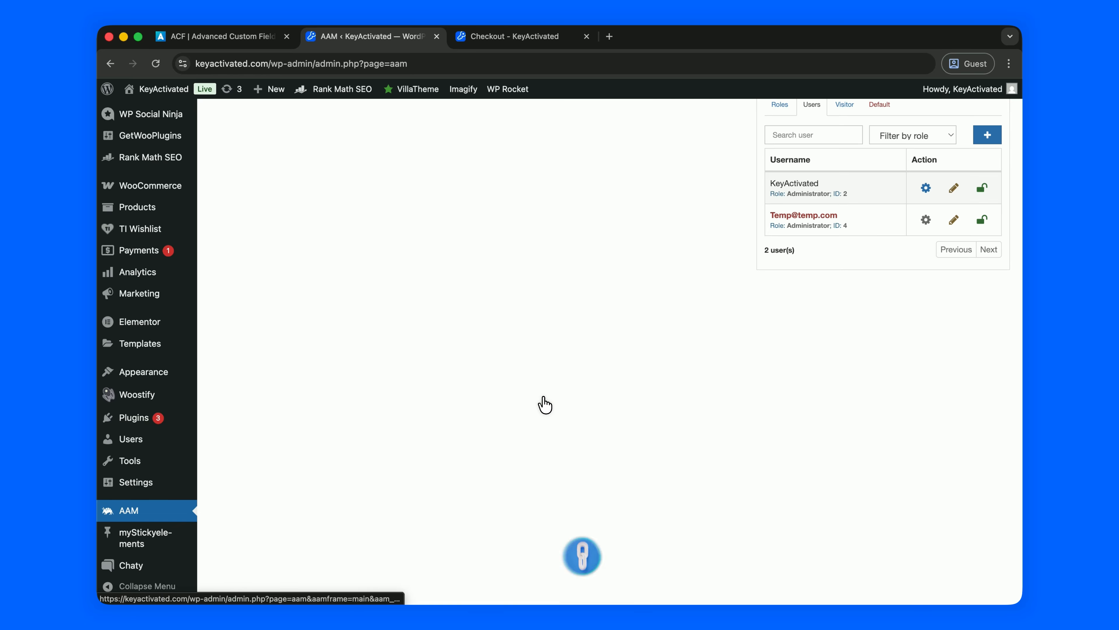
Restrict the GetWooPlugins, Rank Math SEO and WooCommerce menus.
scroll(529, 415, "down", 4)
left_click(547, 388)
left_click(555, 364)
scroll(556, 362, "down", 5)
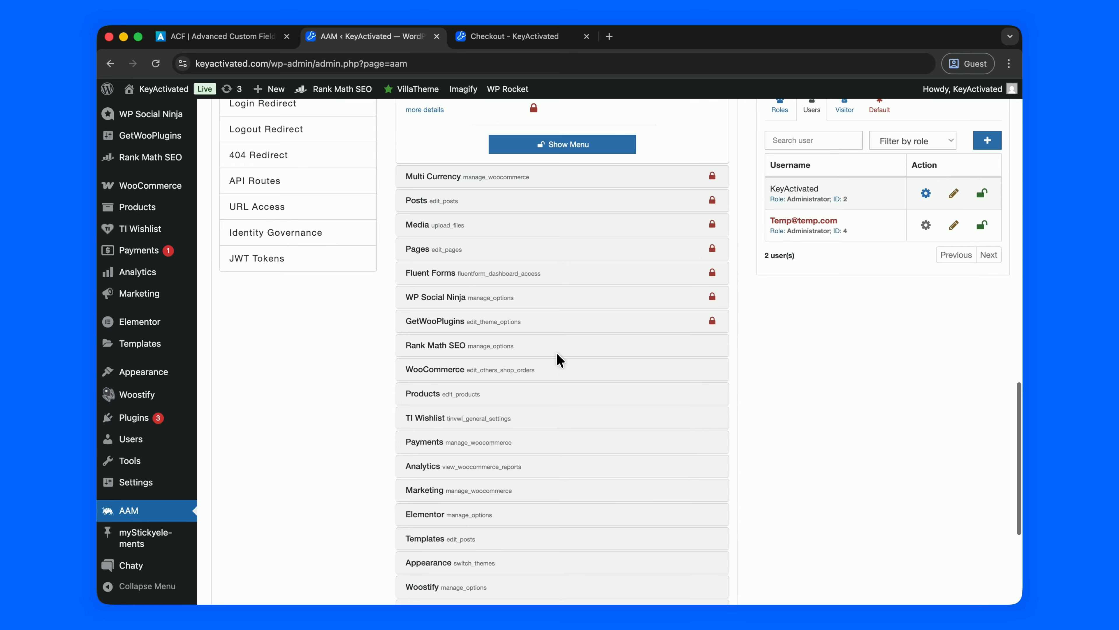
left_click(557, 352)
left_click(546, 401)
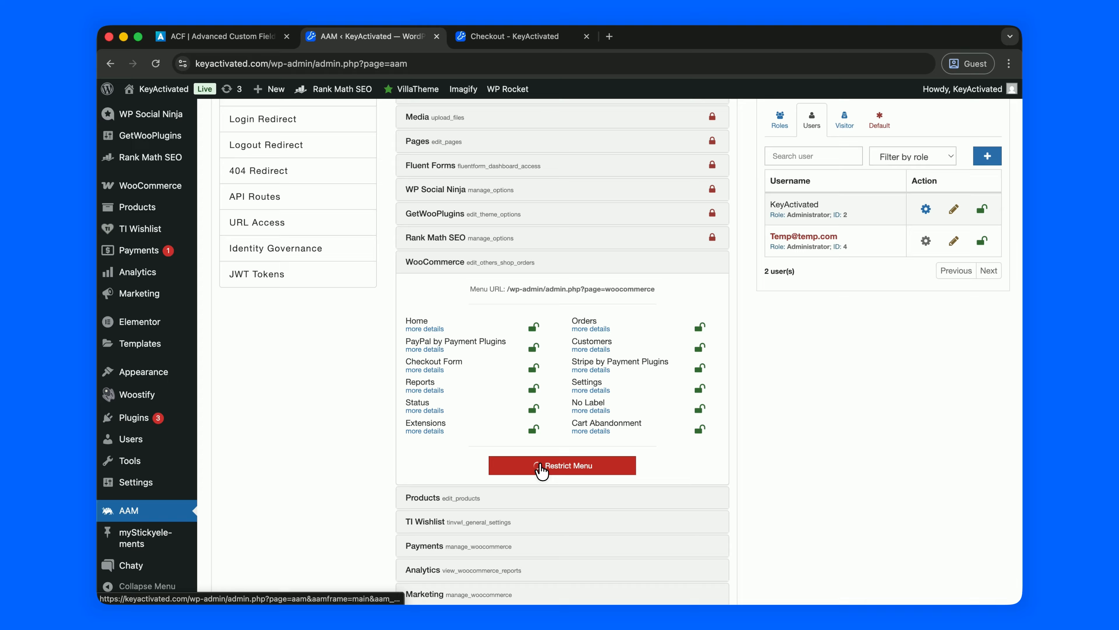
left_click(540, 466)
Restrict the Products and TI Wishlist menus.
scroll(540, 458, "down", 1)
left_click(539, 393)
left_click(540, 445)
scroll(551, 410, "down", 1)
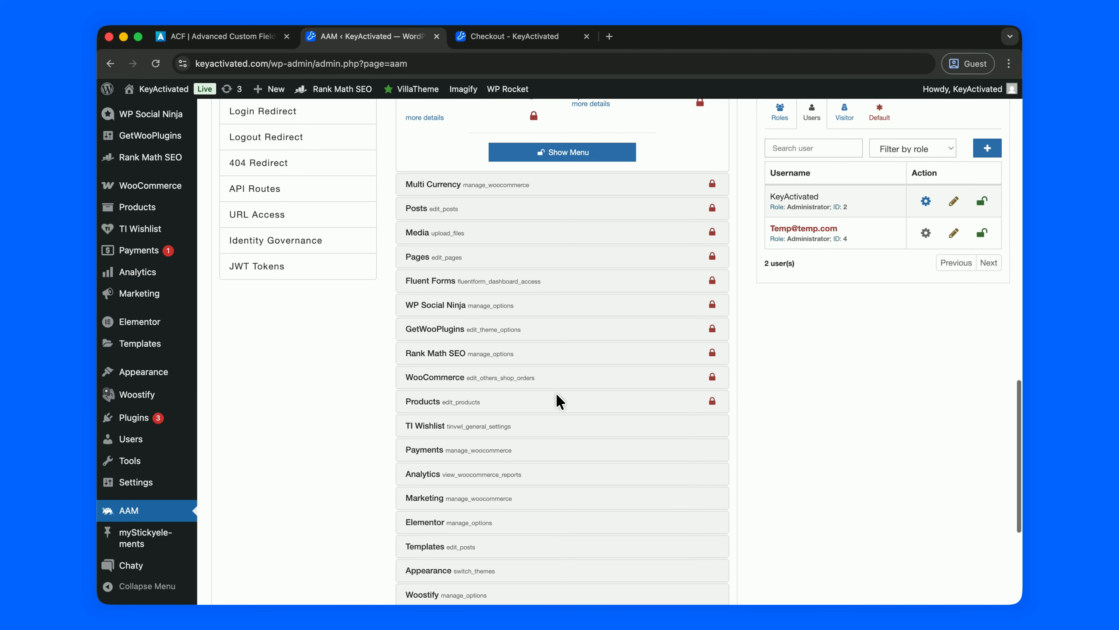
left_click(555, 425)
left_click(552, 450)
Restrict the Payments and Analytics menus.
scroll(552, 463, "down", 2)
scroll(551, 397, "down", 5)
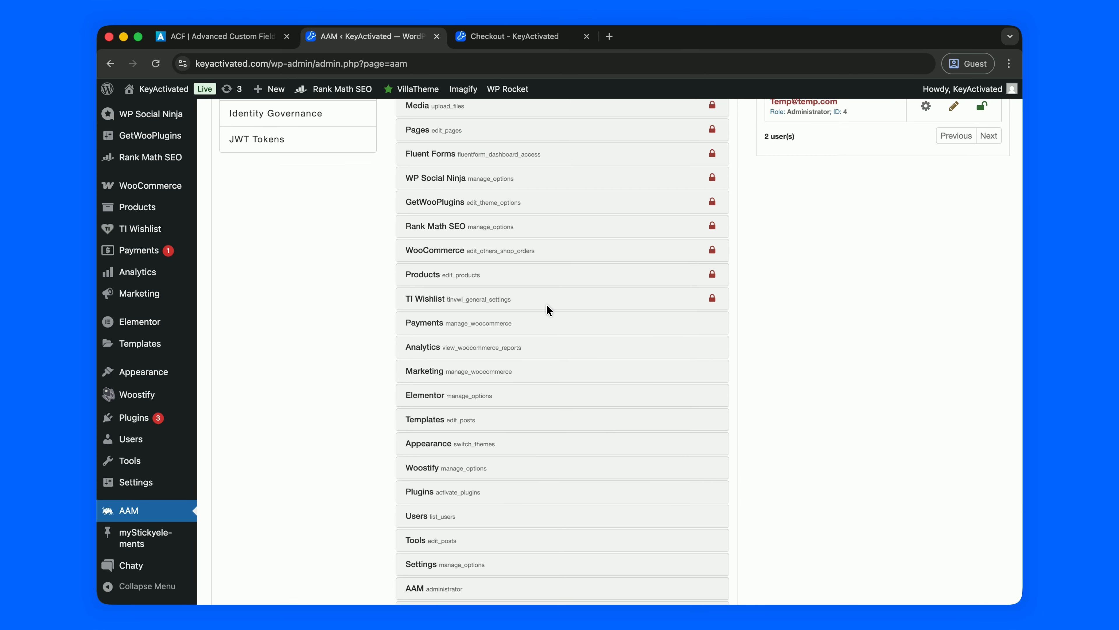
left_click(542, 324)
left_click(564, 276)
scroll(556, 350, "down", 4)
left_click(547, 305)
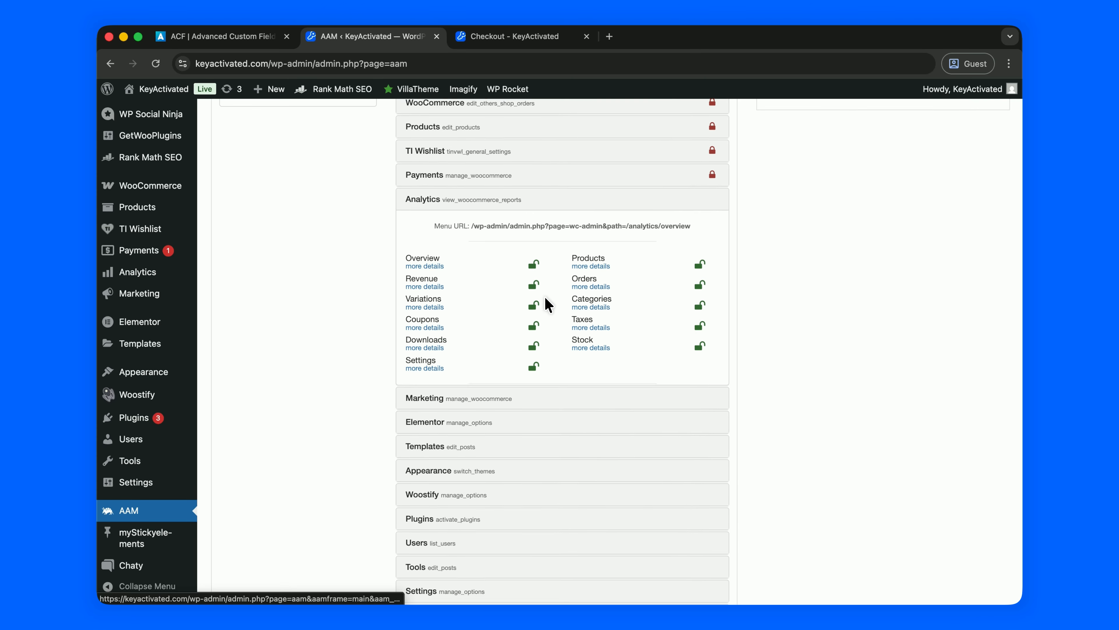
left_click(548, 382)
Restrict the Marketing, Elementor and Templates menus.
scroll(548, 382, "down", 2)
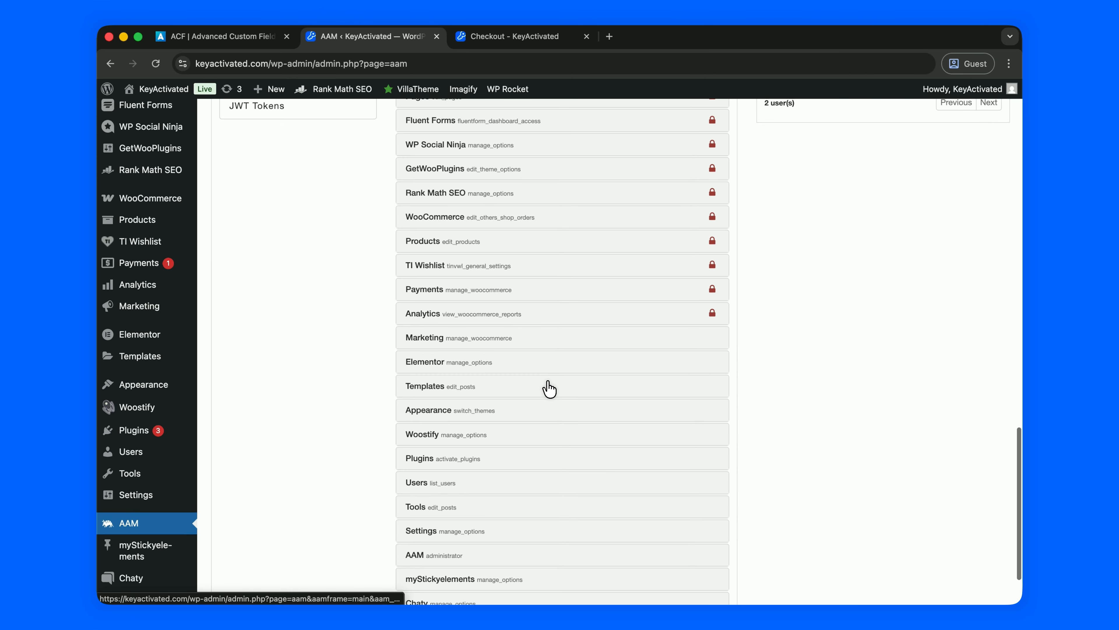
left_click(554, 338)
left_click(552, 320)
left_click(537, 346)
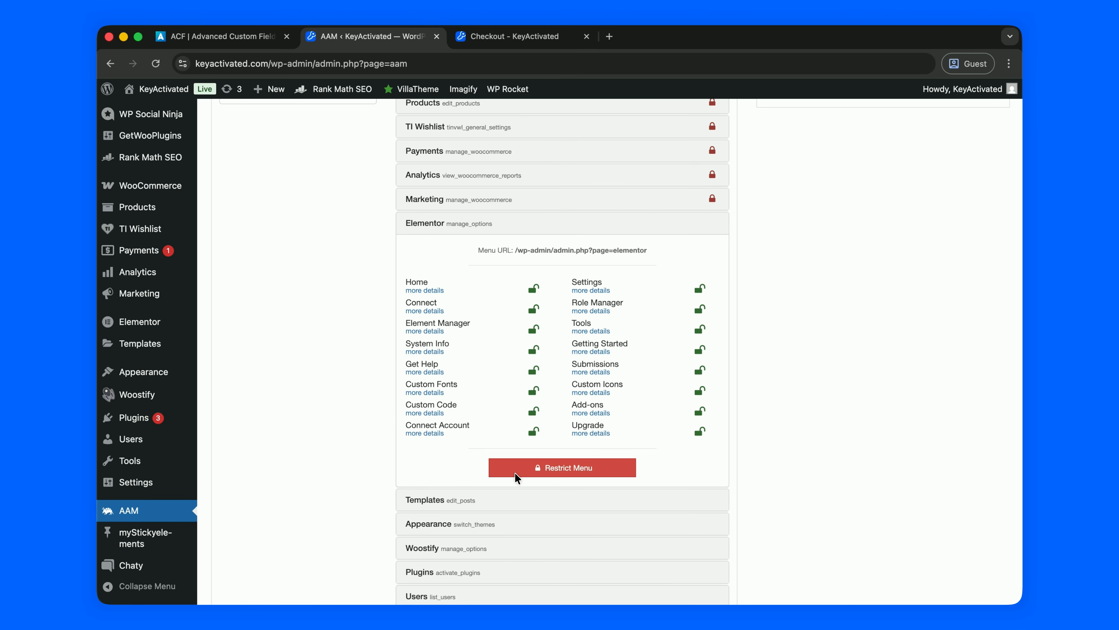
left_click(531, 468)
left_click(534, 441)
left_click(542, 476)
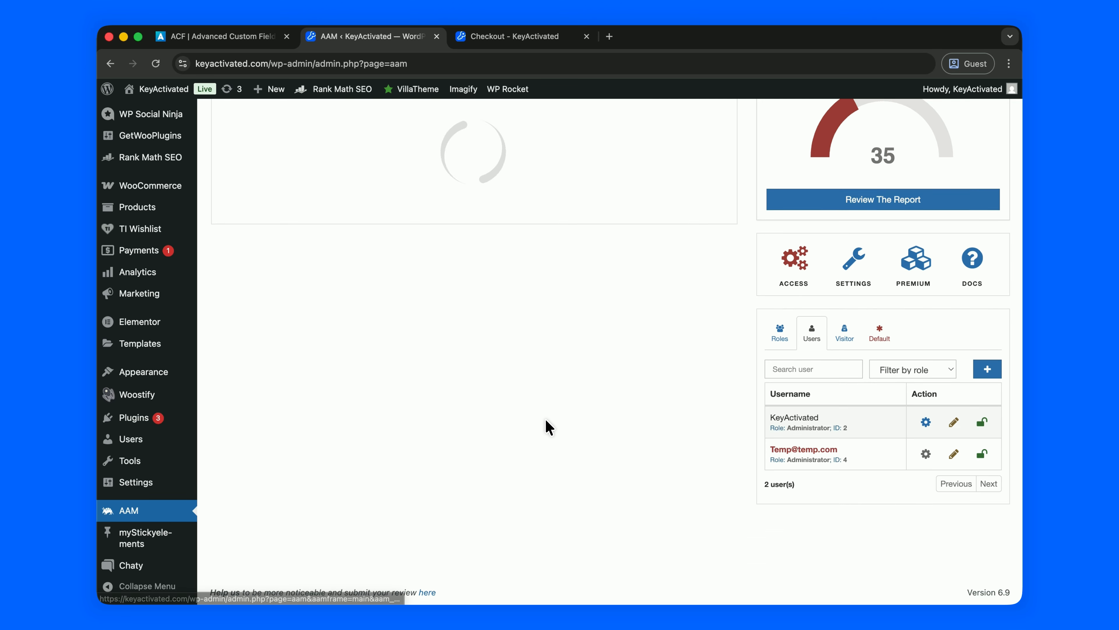
Leave Plugins visible, and restrict the Users and Tools menus.
left_click(478, 256)
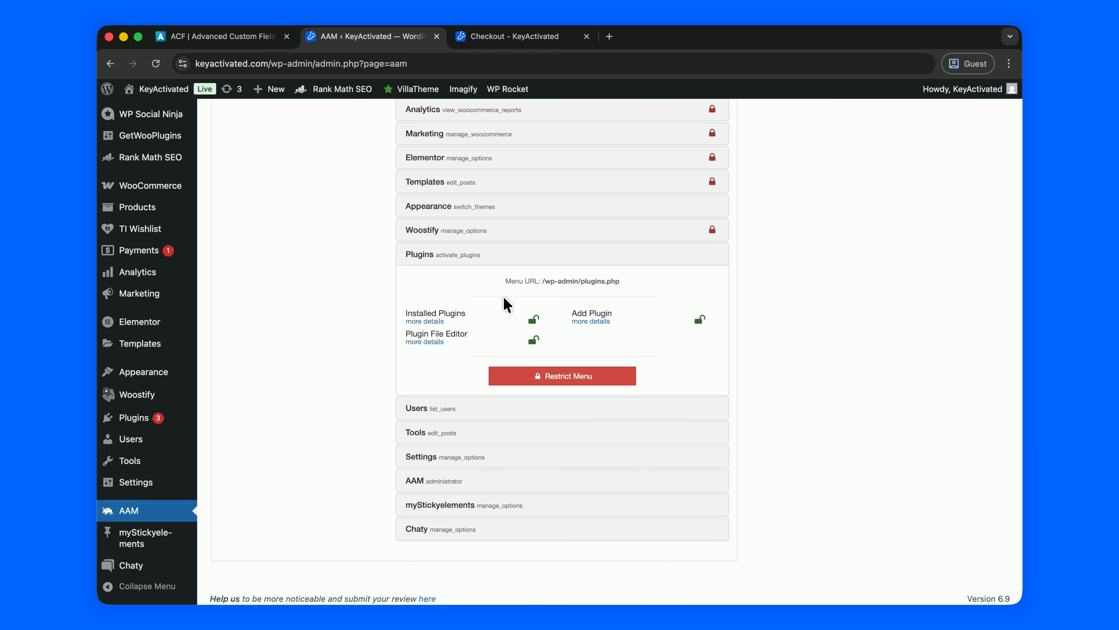
scroll(507, 304, "down", 1)
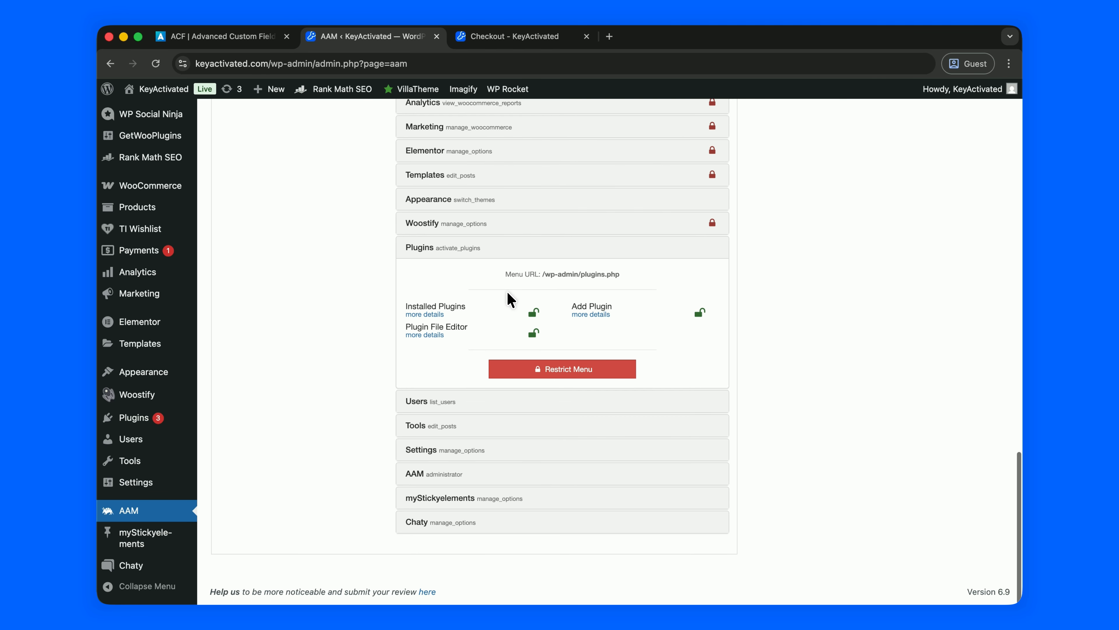
left_click(529, 251)
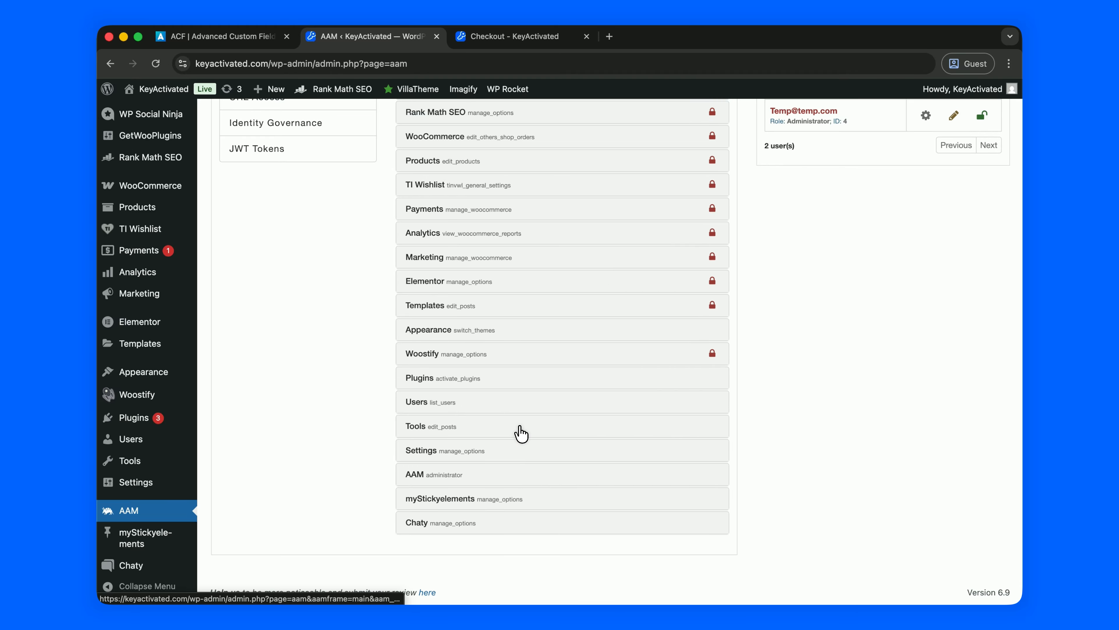
left_click(533, 408)
left_click(546, 526)
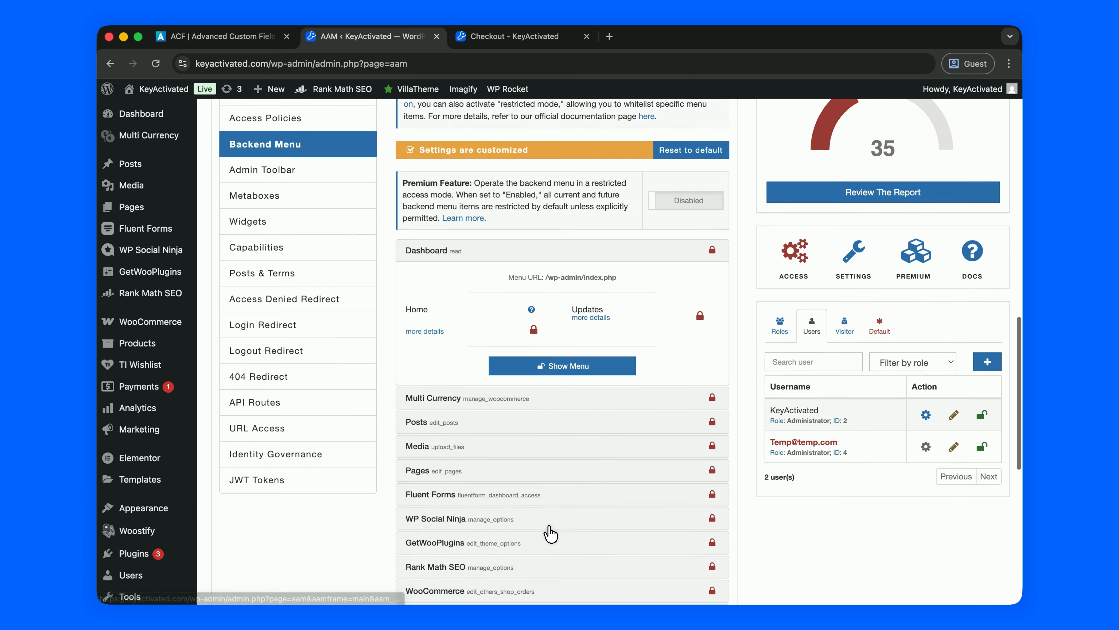
scroll(553, 507, "down", 10)
left_click(542, 424)
left_click(531, 462)
Restrict the Settings, AAM, myStickyelements and Chaty menus, then review the list.
scroll(536, 459, "down", 10)
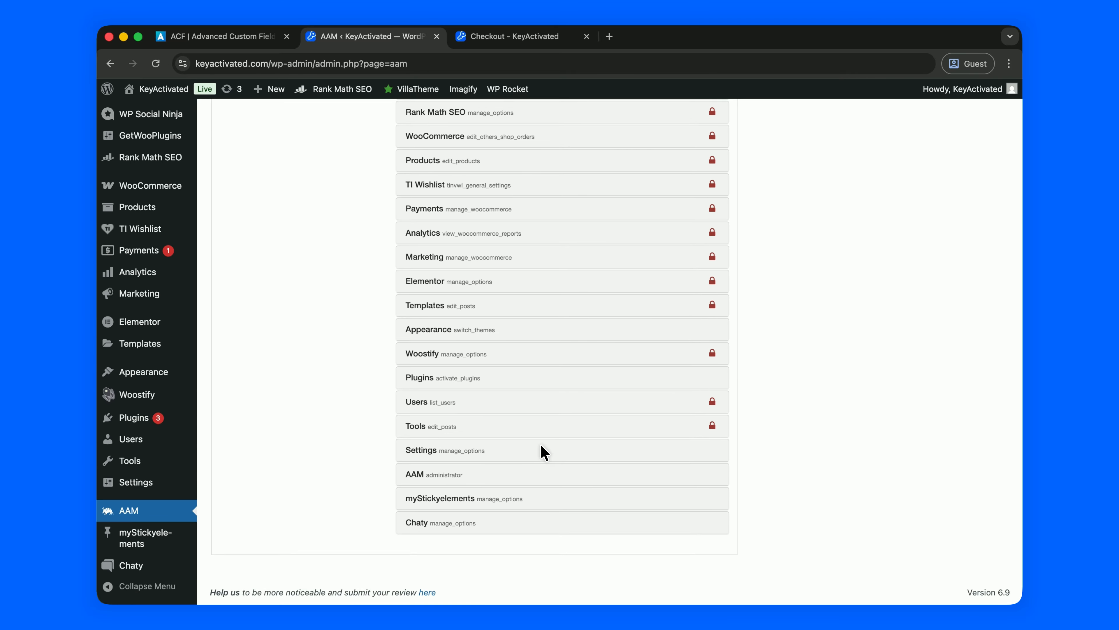
left_click(536, 459)
left_click(542, 445)
left_click(541, 474)
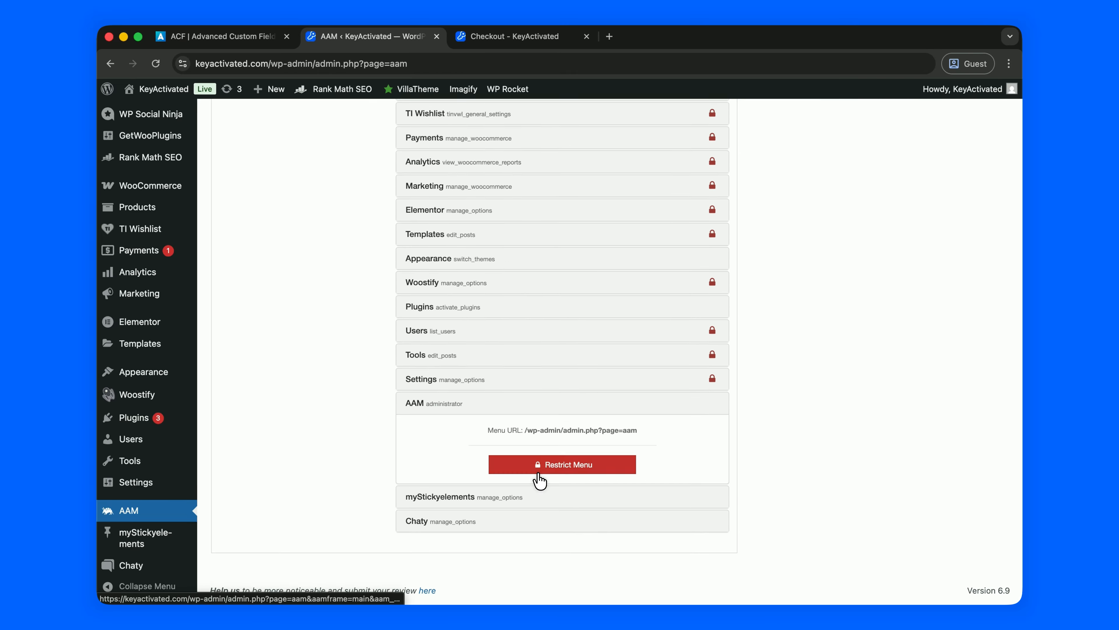
left_click(546, 464)
scroll(550, 467, "down", 10)
left_click(543, 500)
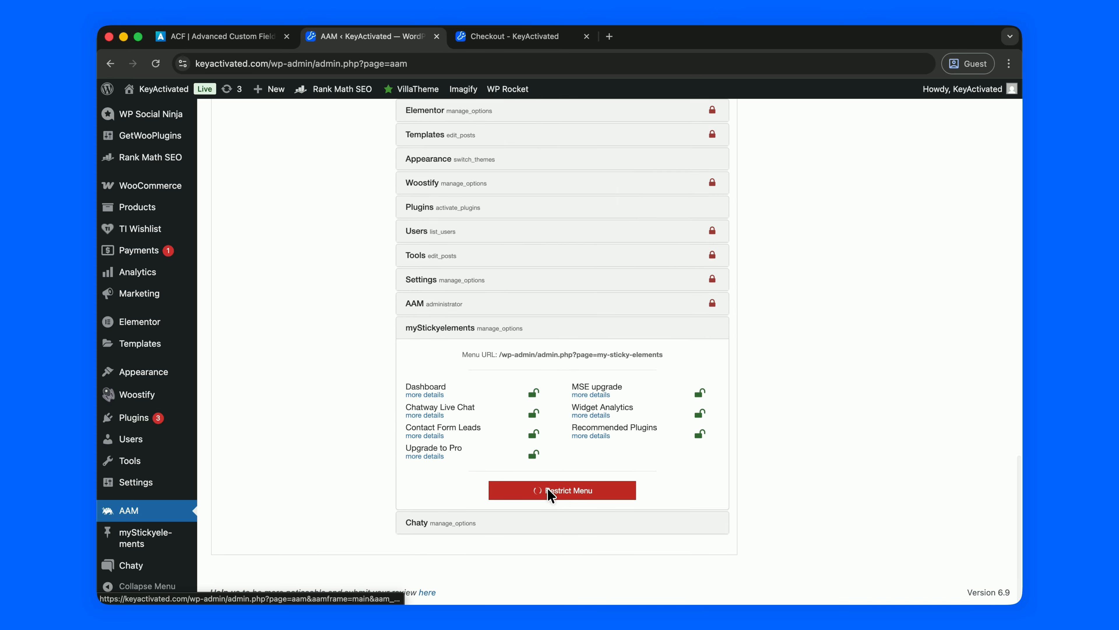
left_click(548, 488)
left_click(551, 519)
left_click(553, 556)
scroll(564, 445, "down", 10)
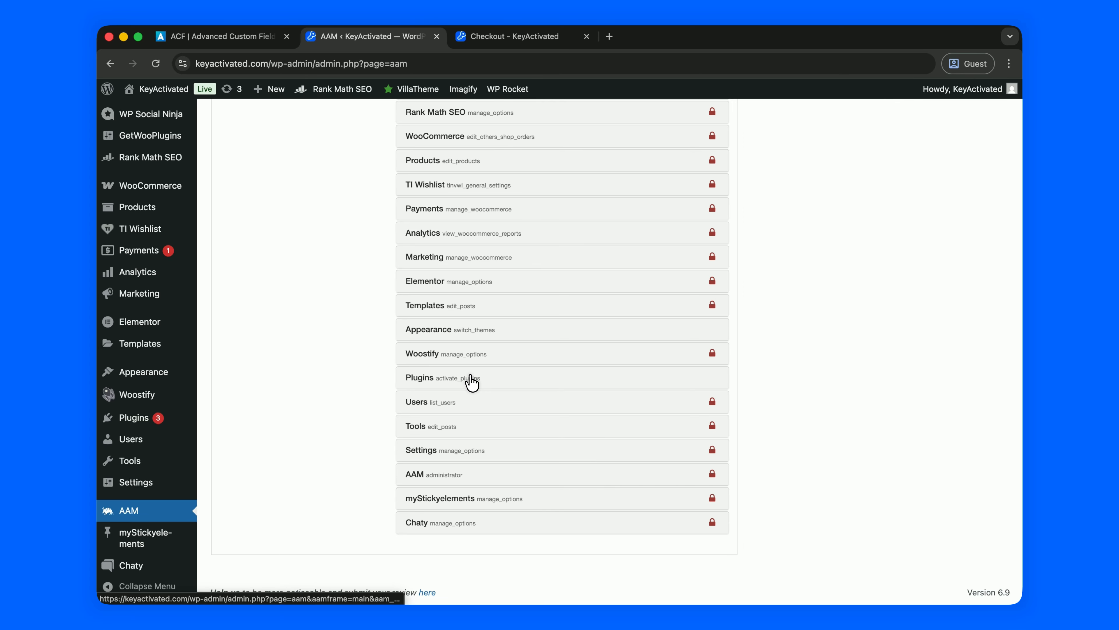
scroll(476, 377, "up", 12)
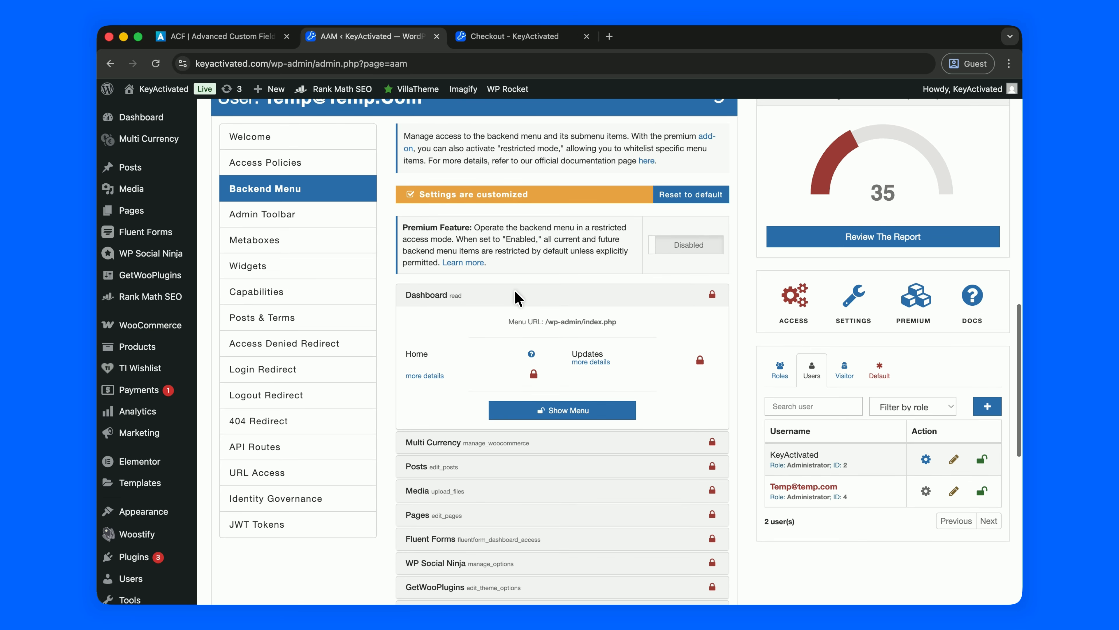
scroll(517, 297, "down", 5)
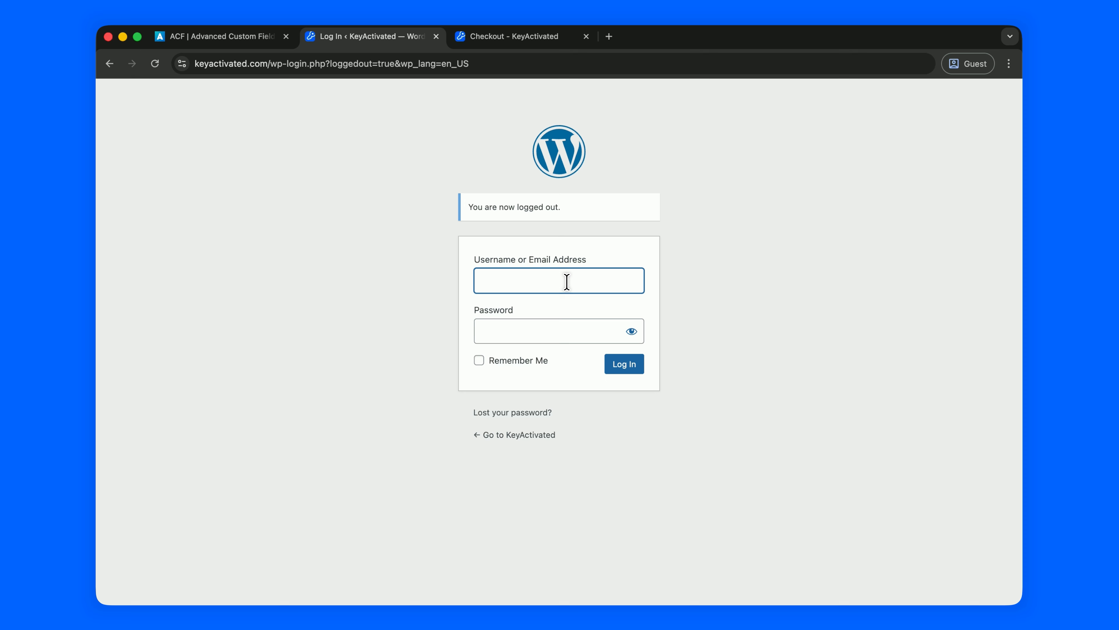
Log in with the Temp username and its password to check the reduced admin menu.
left_click(569, 281)
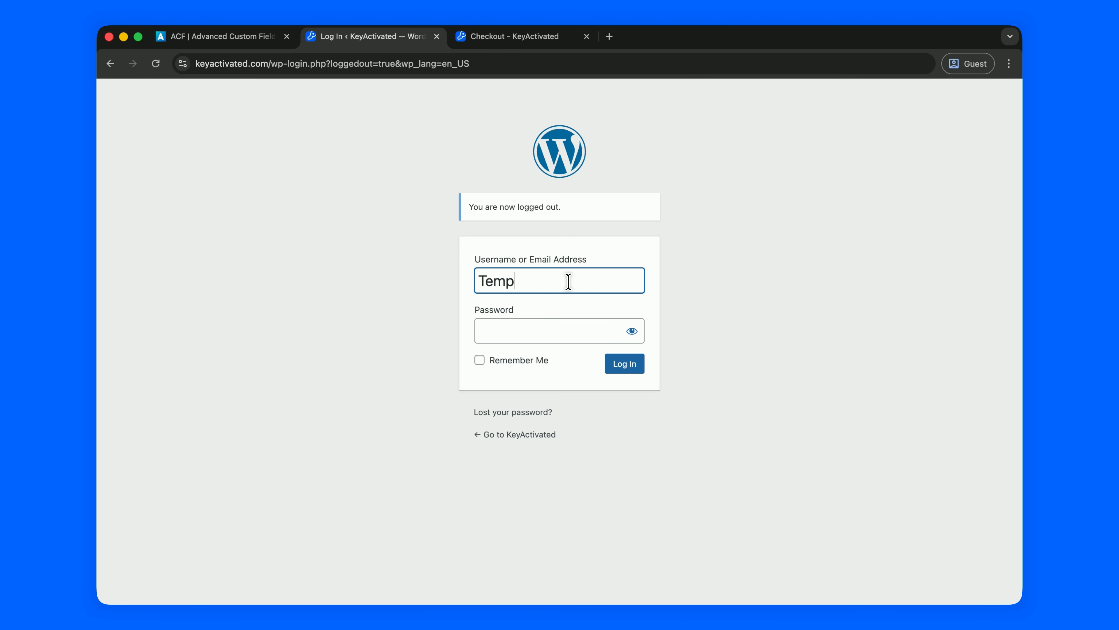
left_click(550, 339)
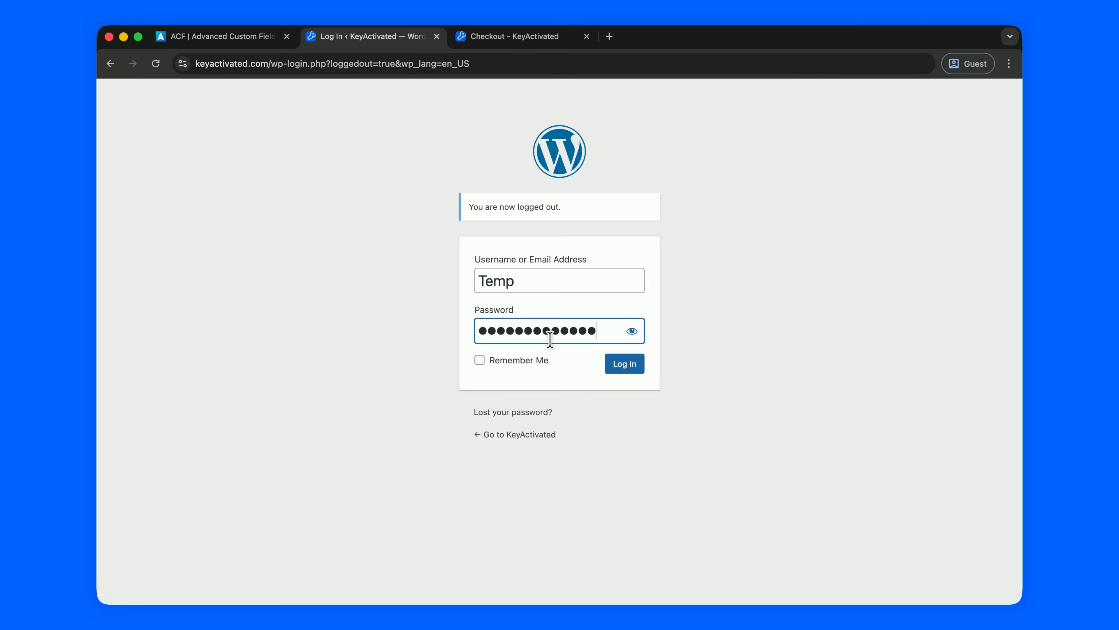
left_click(622, 364)
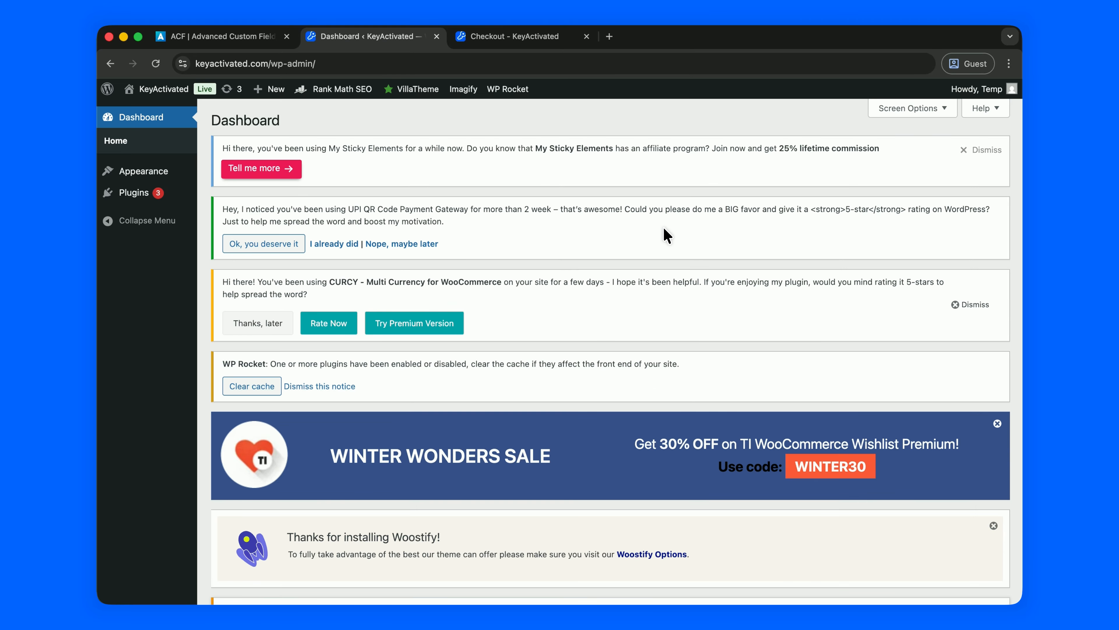